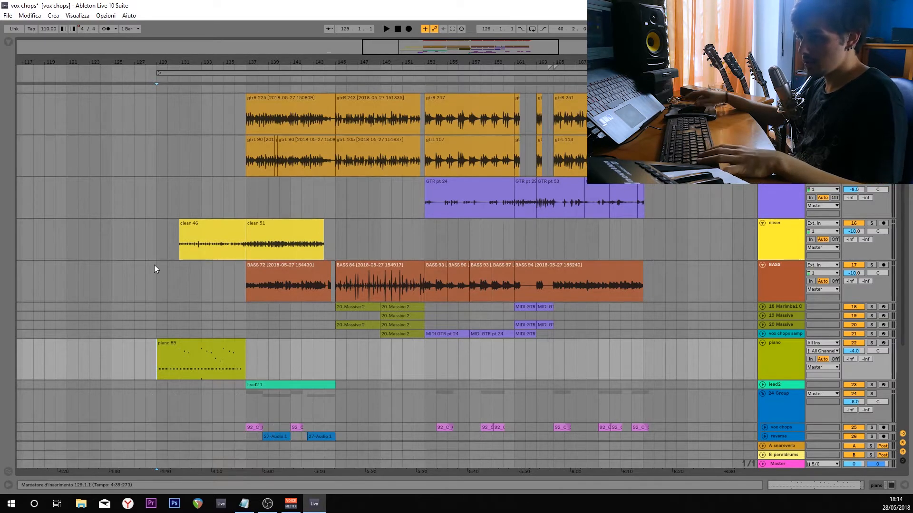
# Play the arrangement from bar 129 and lower the purple guitar track's volume to -9.9 dB.
pyautogui.press('space')
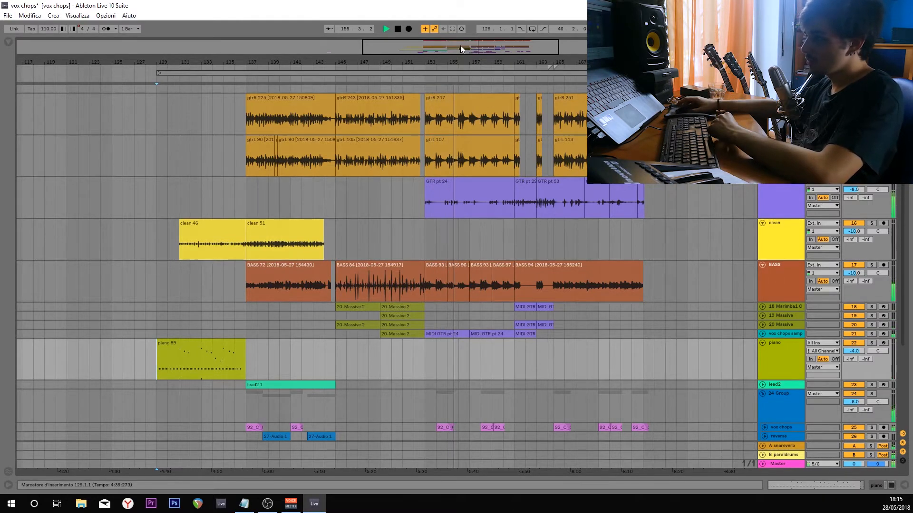
pyautogui.moveTo(859, 191); pyautogui.dragTo(854, 193)
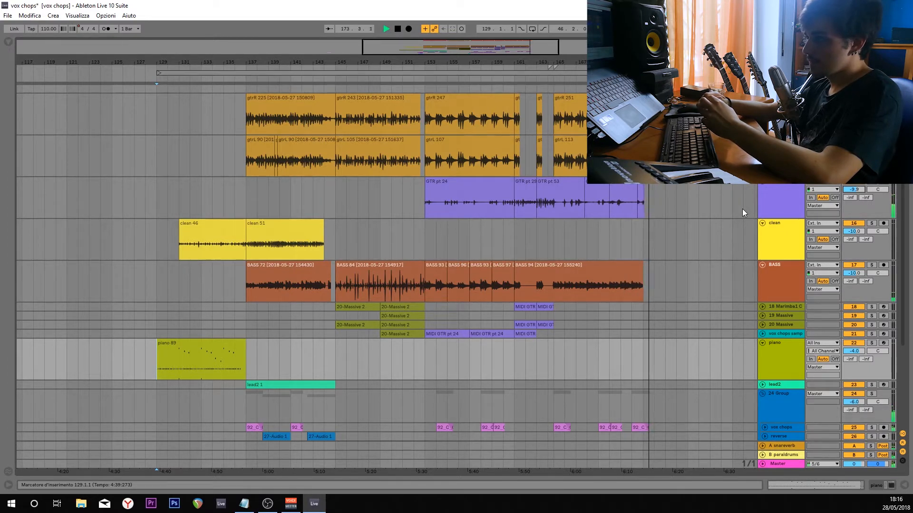
pyautogui.press('space')
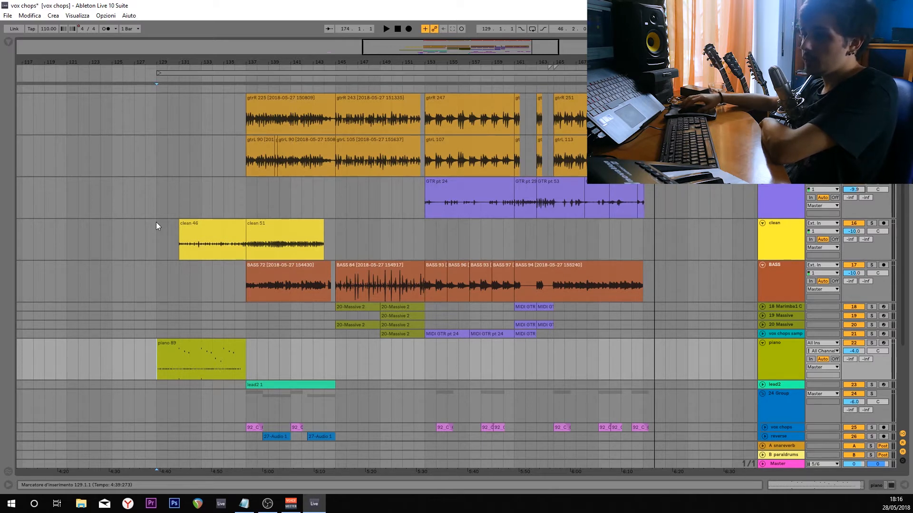
# Play the piano part from bar 129 and examine the notes of the piano 89 clip.
pyautogui.scroll(-5, 156, 222)
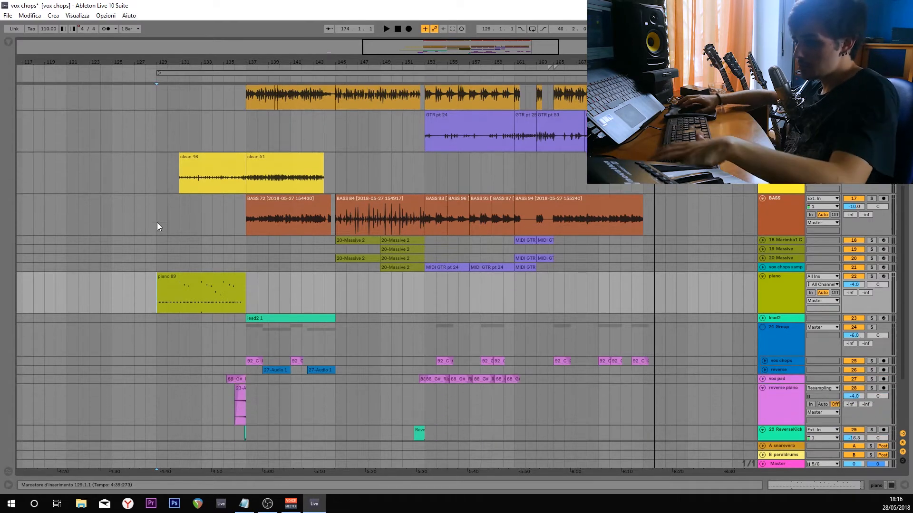
pyautogui.scroll(-3, 157, 223)
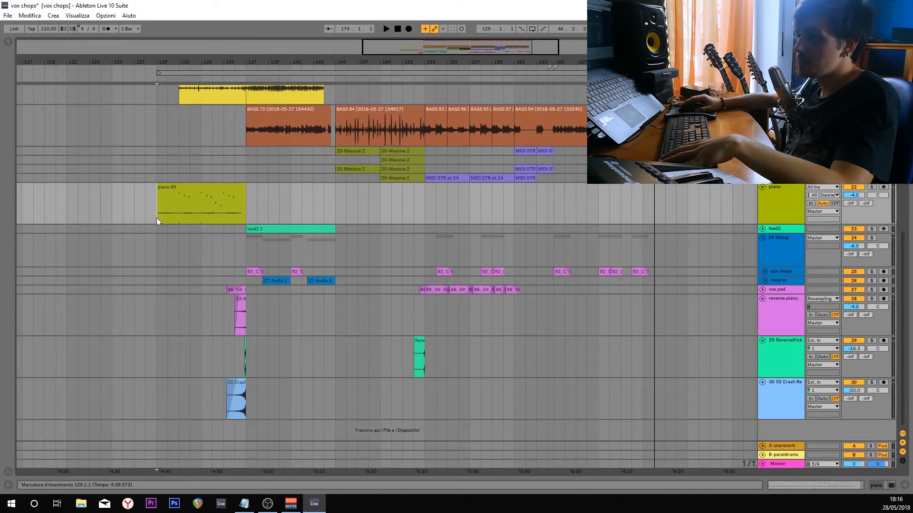
pyautogui.scroll(2, 156, 218)
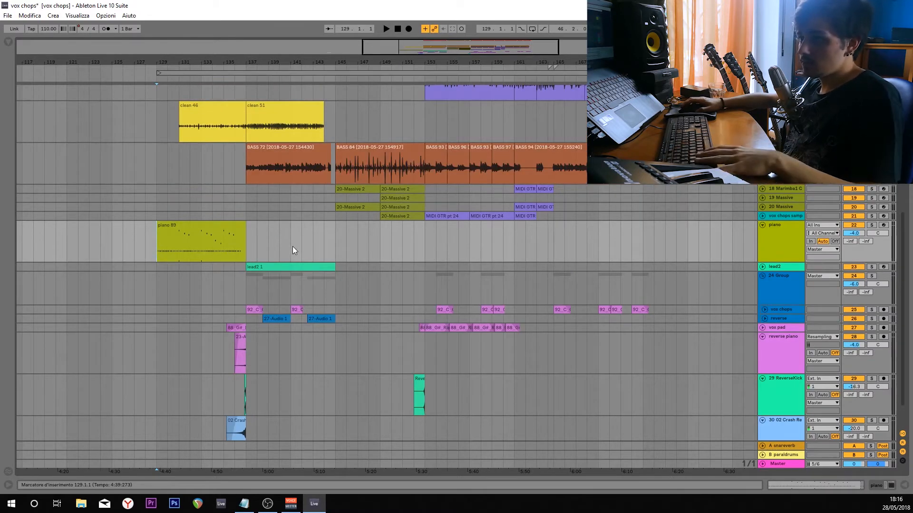
pyautogui.press('space')
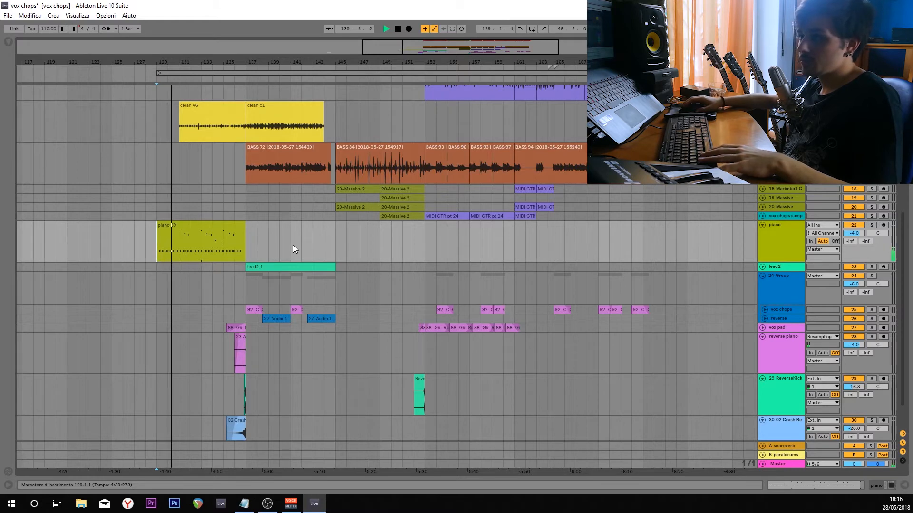
pyautogui.scroll(3, 149, 246)
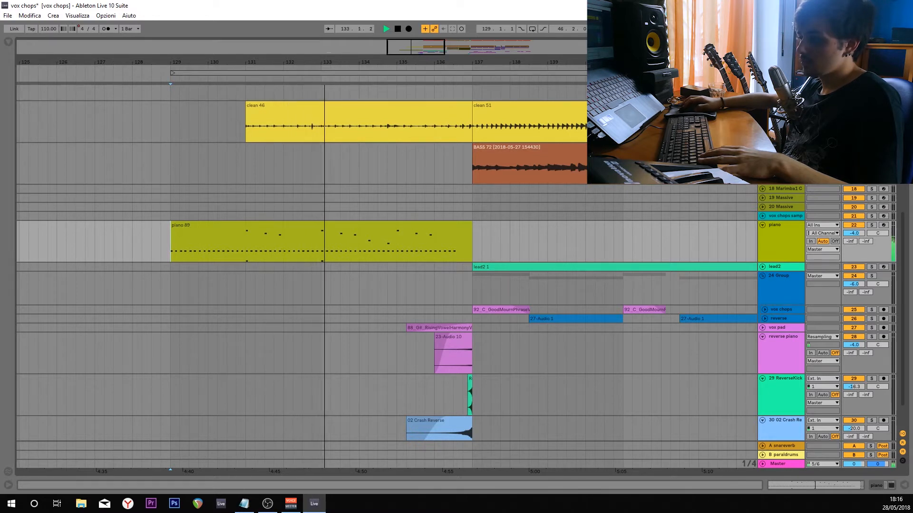
pyautogui.click(905, 485)
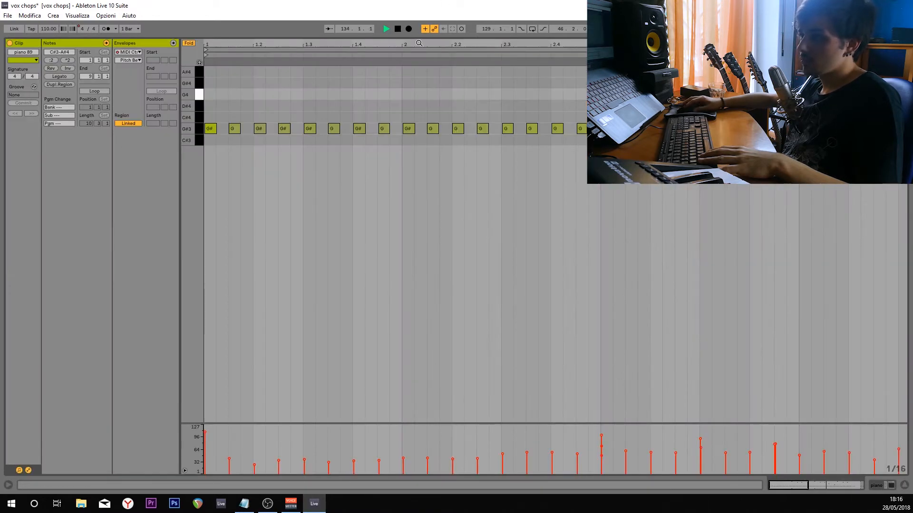
pyautogui.moveTo(409, 36); pyautogui.dragTo(390, 311)
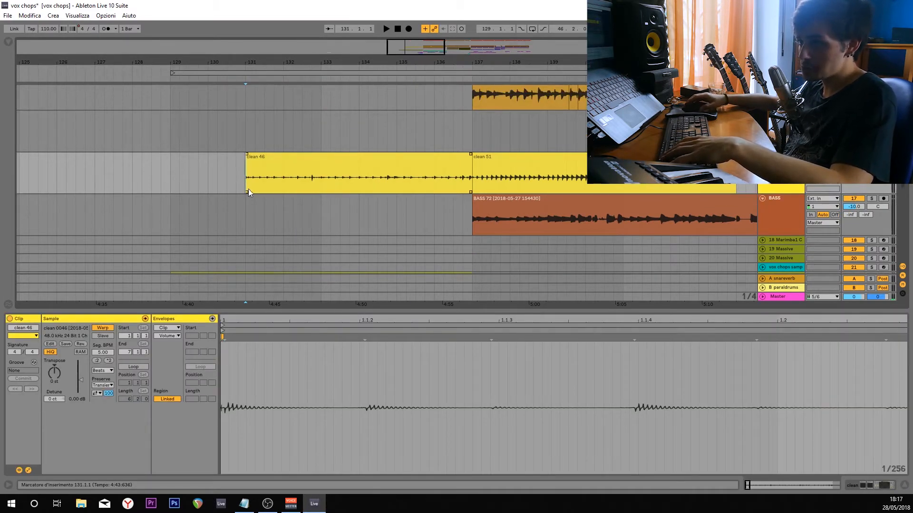
# Listen to the clean 46 clip from bar 131 with the clean track soloed and its whole waveform in view.
pyautogui.press('space')
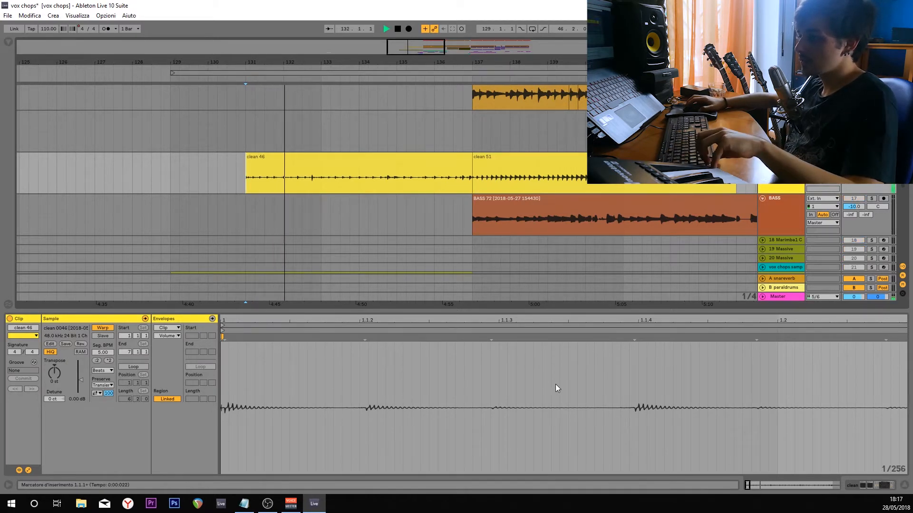
pyautogui.scroll(-8, 557, 389)
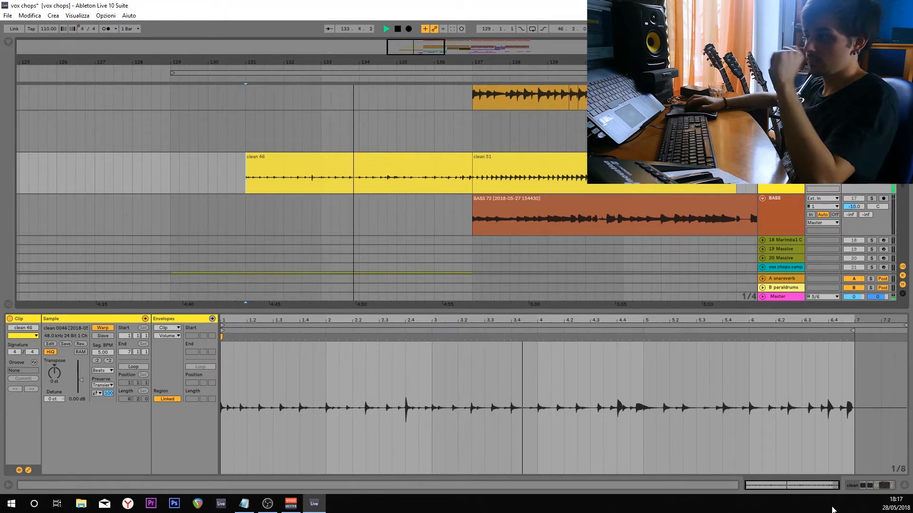
pyautogui.press('space')
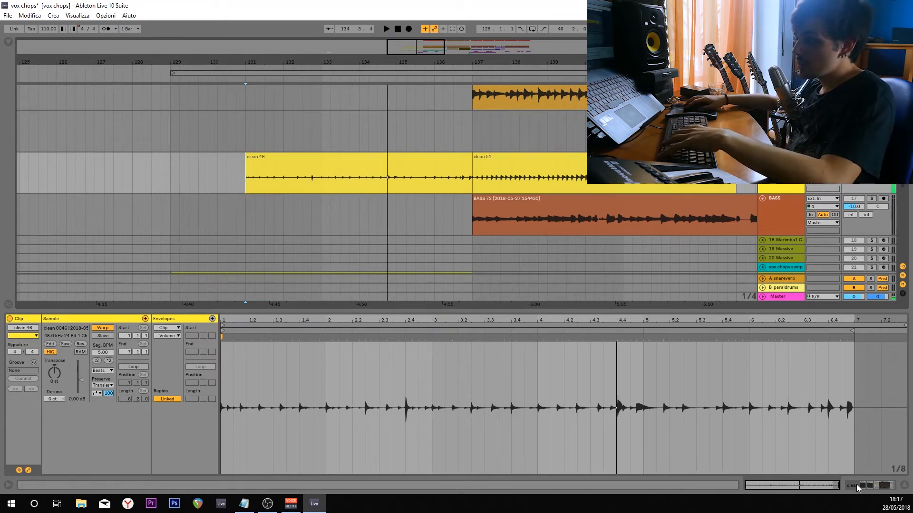
# Show the clean track's effects chain and examine its ValhallaShimmer and Echo settings.
pyautogui.click(856, 490)
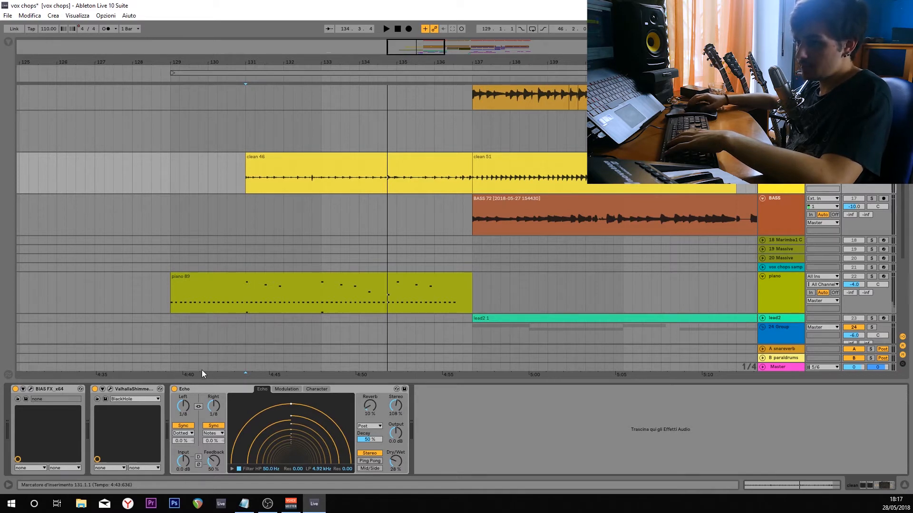
pyautogui.click(111, 389)
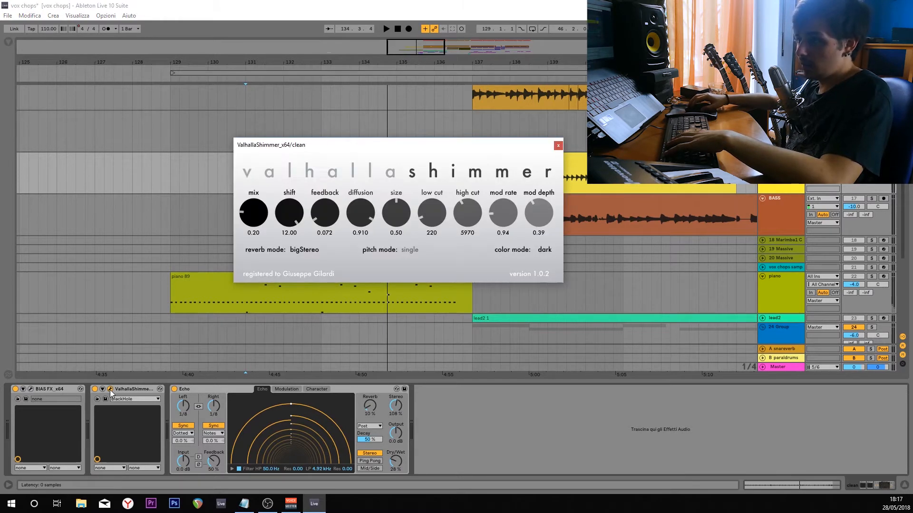
pyautogui.click(110, 389)
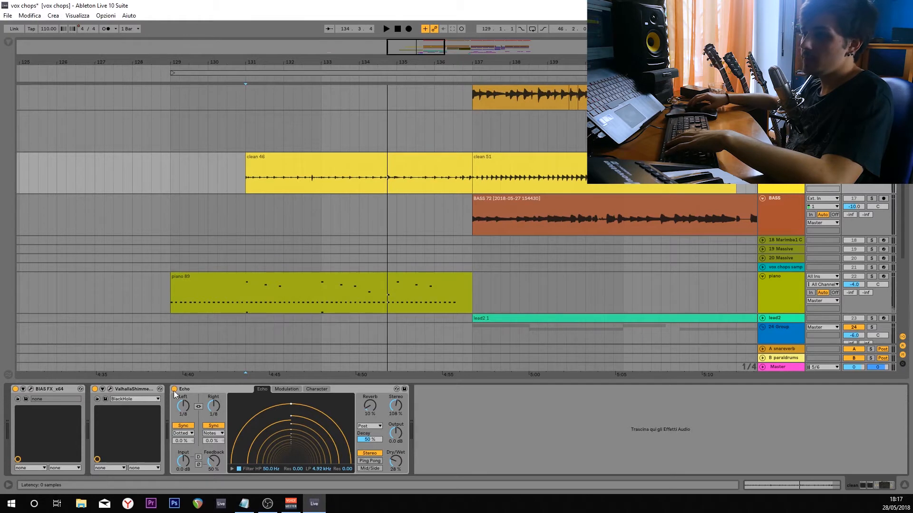
pyautogui.click(205, 392)
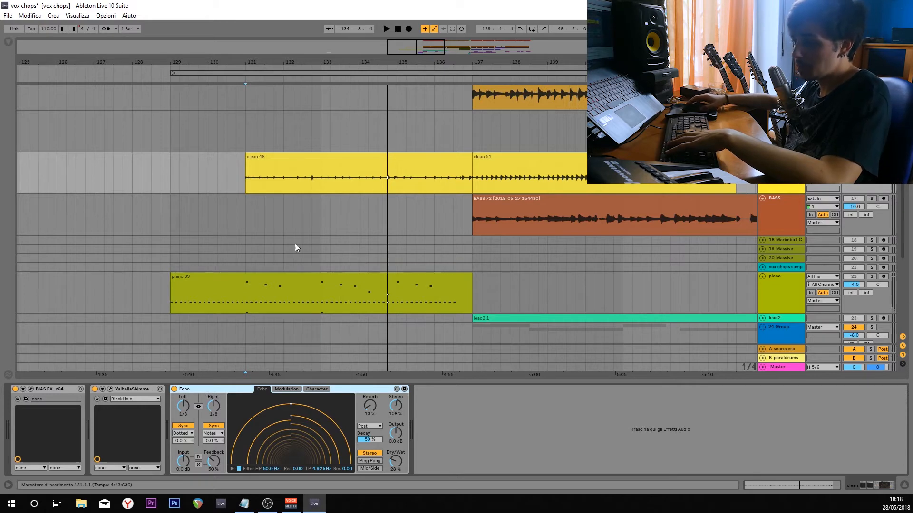
# Select the 23-Audio 10 clip on the reverse piano track to examine its effects chain.
pyautogui.scroll(-5, 421, 227)
pyautogui.click(434, 223)
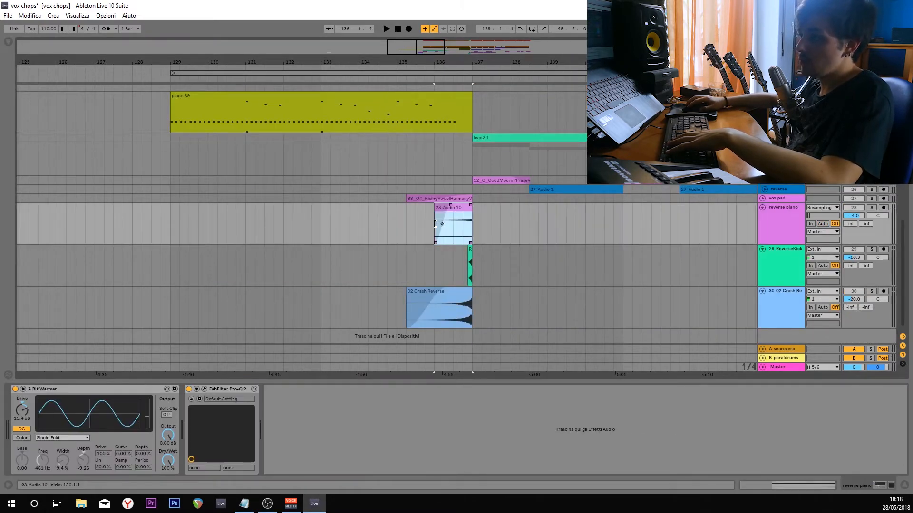
pyautogui.scroll(4, 534, 221)
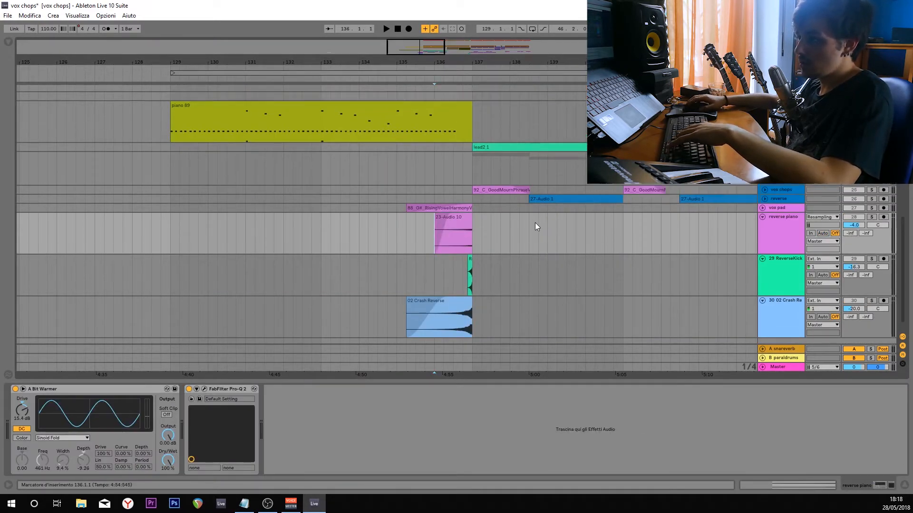
pyautogui.scroll(3, 534, 221)
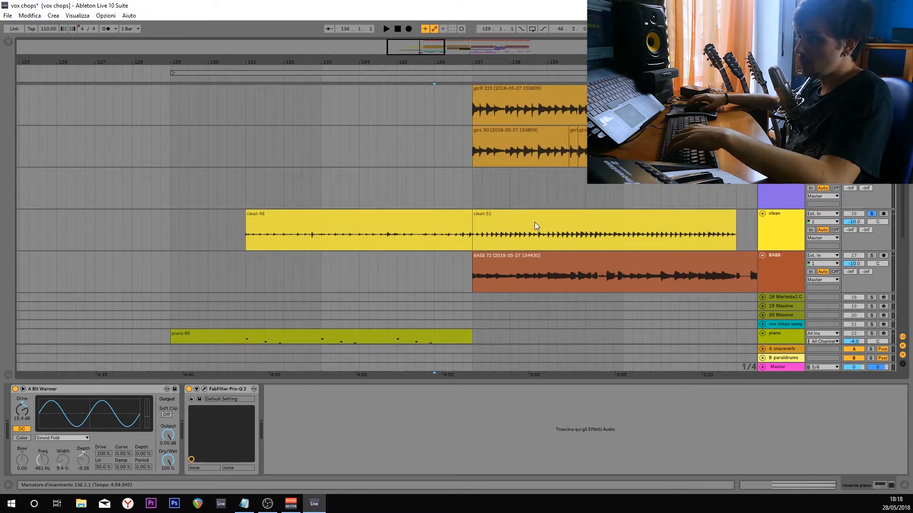
# Solo the vox pad track and listen to its rising vowel harmony clip before bar 137.
pyautogui.scroll(-6, 473, 281)
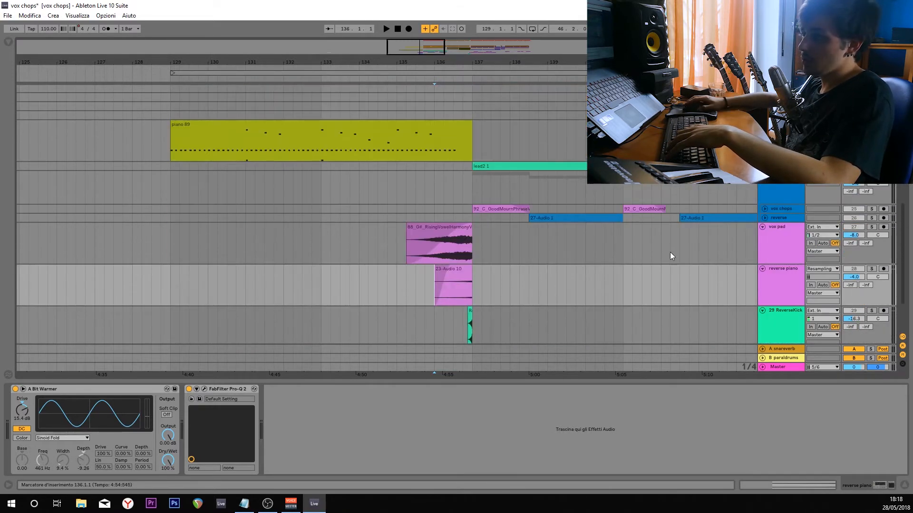
pyautogui.scroll(1, 532, 272)
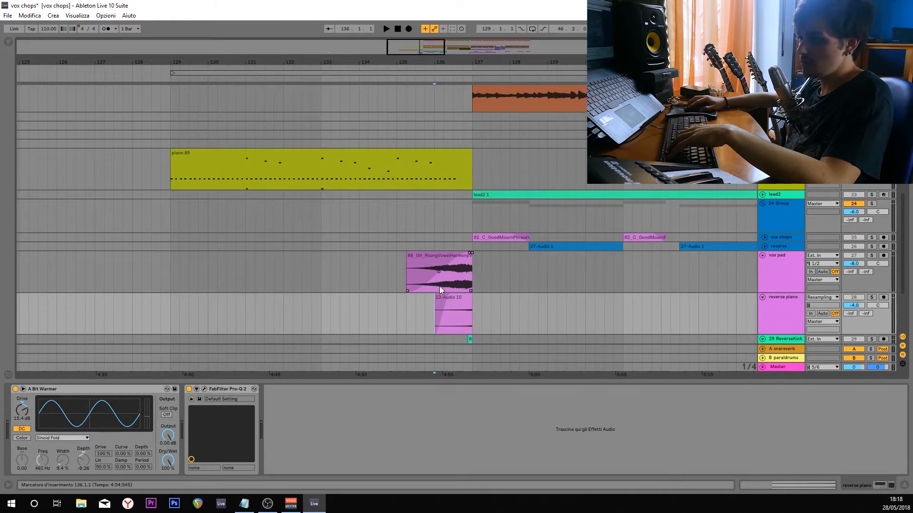
pyautogui.click(437, 262)
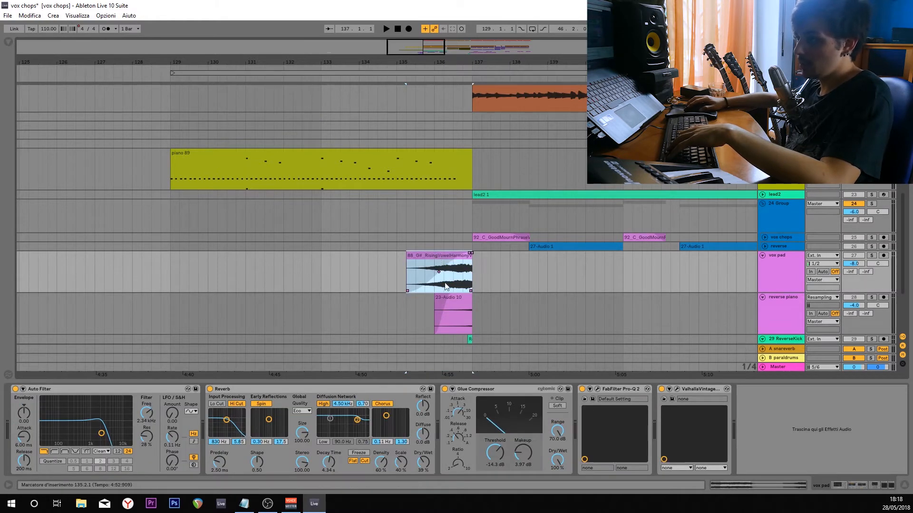
pyautogui.click(870, 257)
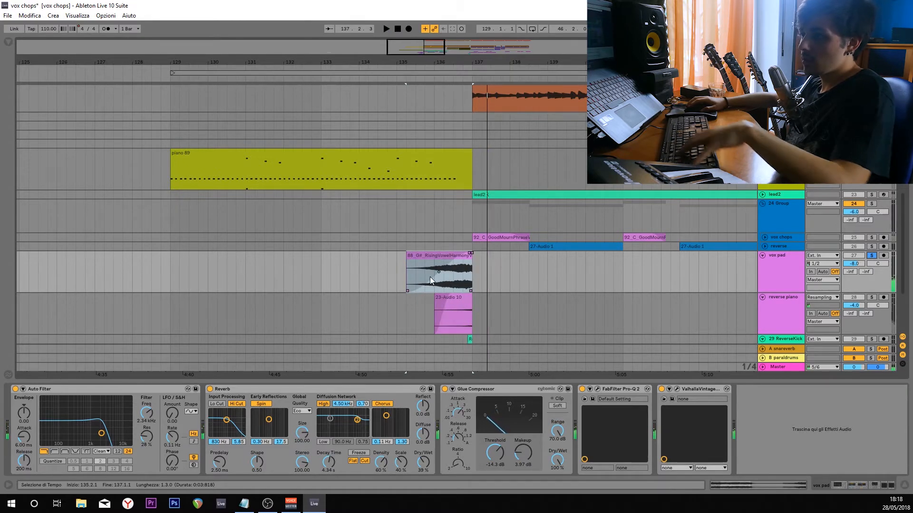
pyautogui.click(319, 264)
pyautogui.press('space')
# Show the sample browser and look through the NoDusk - Vocal Chops folder.
pyautogui.hotkey('ctrl', 'alt', 'b')
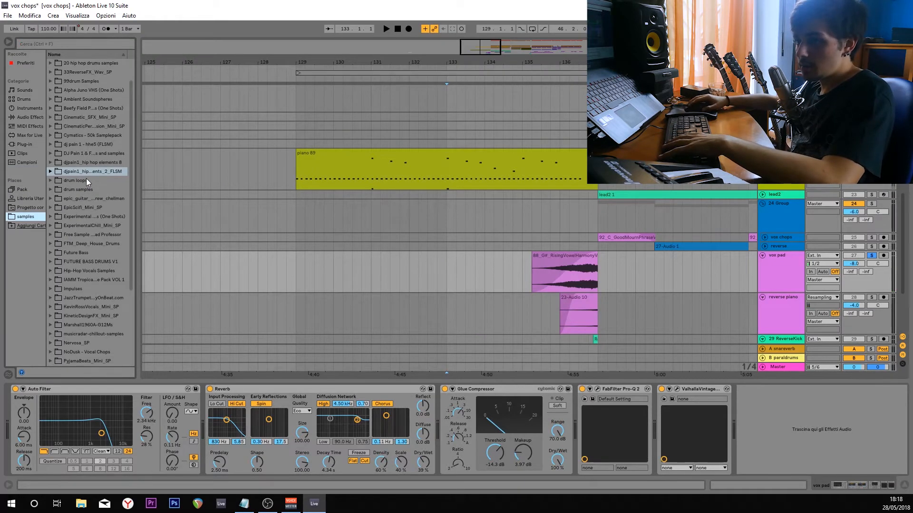
pyautogui.scroll(-3, 87, 178)
pyautogui.click(50, 306)
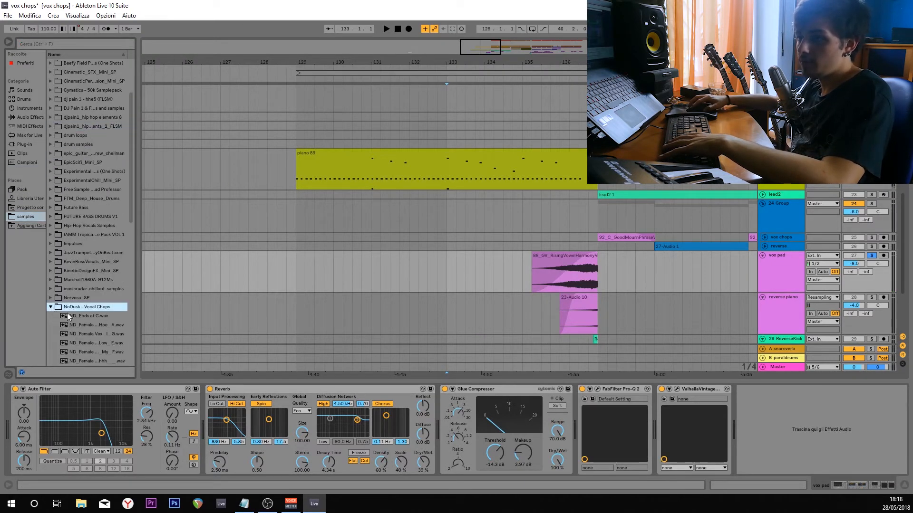
pyautogui.scroll(-5, 82, 255)
pyautogui.scroll(-2, 87, 235)
pyautogui.scroll(1, 76, 219)
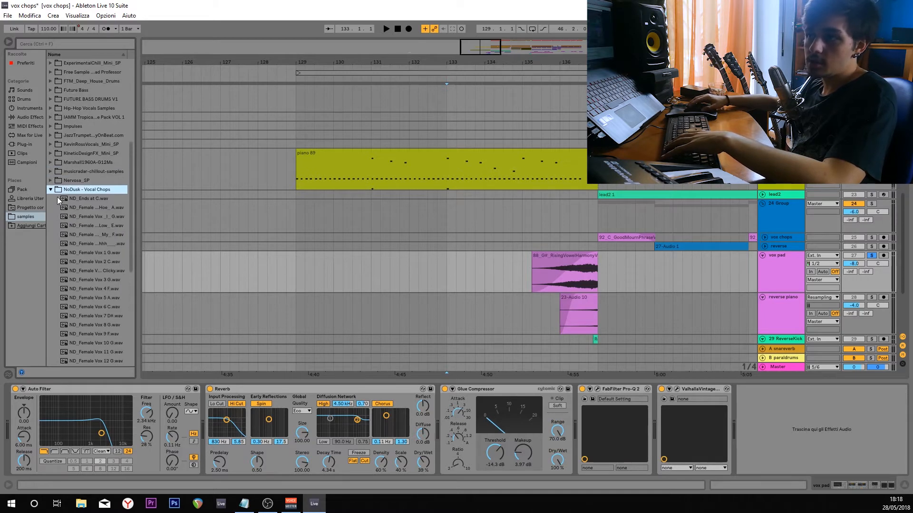
pyautogui.click(49, 188)
# Expand the KevinRossVocals_Mini_SP folder and preview its 88_G# rising vowel harmony sample.
pyautogui.click(50, 199)
pyautogui.scroll(3, 95, 247)
pyautogui.click(84, 252)
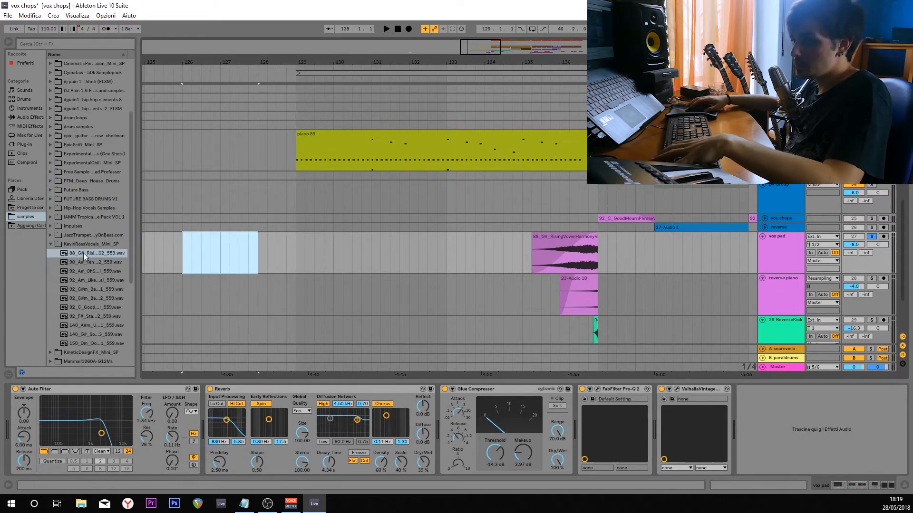
pyautogui.click(84, 253)
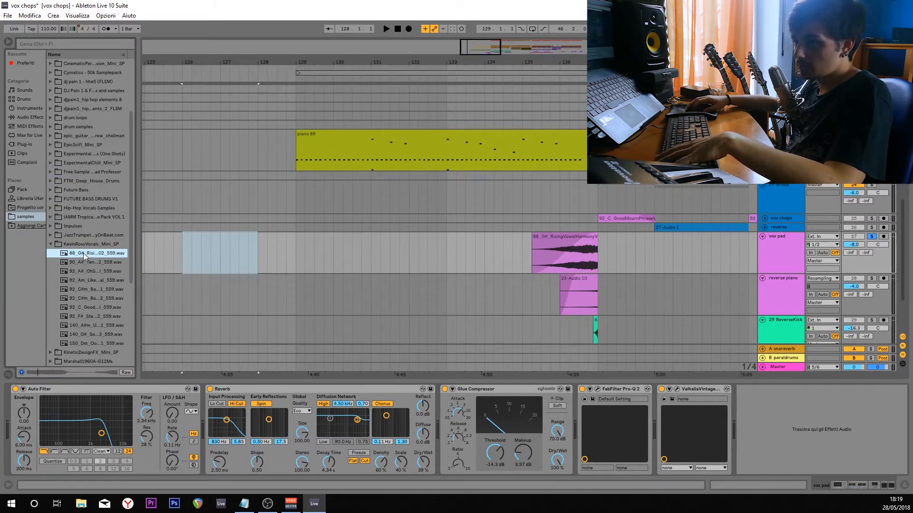
# Examine the sample and warp settings of the rising vowel harmony clip on the vox pad track.
pyautogui.click(531, 261)
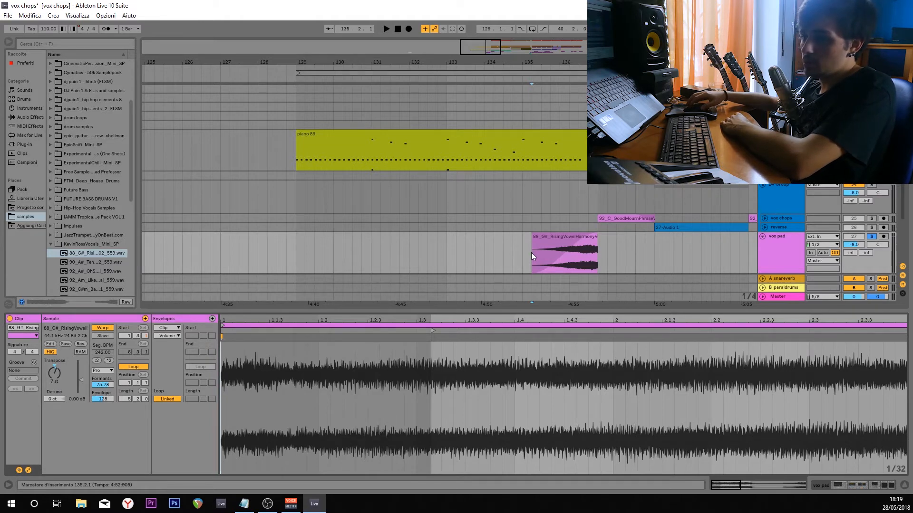
pyautogui.click(453, 253)
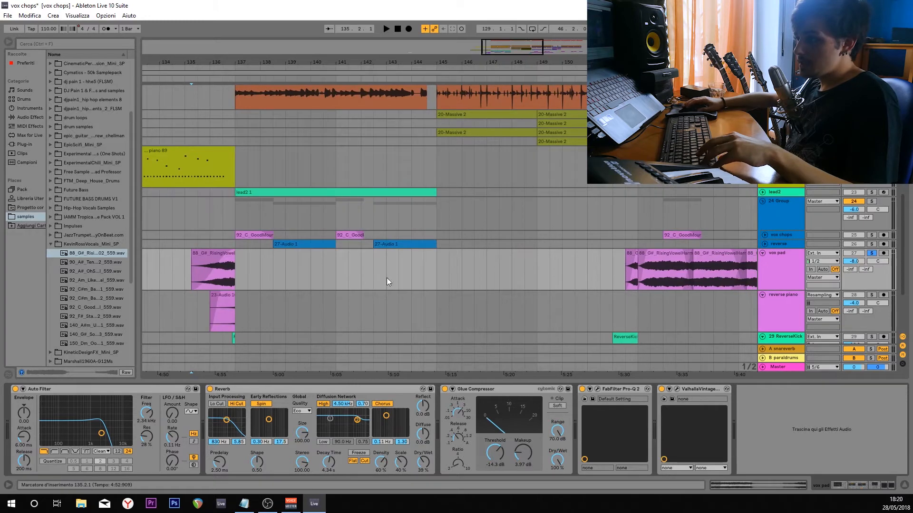
# Play the vox pad clips from bar 153 in the full mix, and solo the vox pad track during playback.
pyautogui.moveTo(512, 277); pyautogui.dragTo(403, 291)
pyautogui.scroll(2, 403, 291)
pyautogui.click(325, 288)
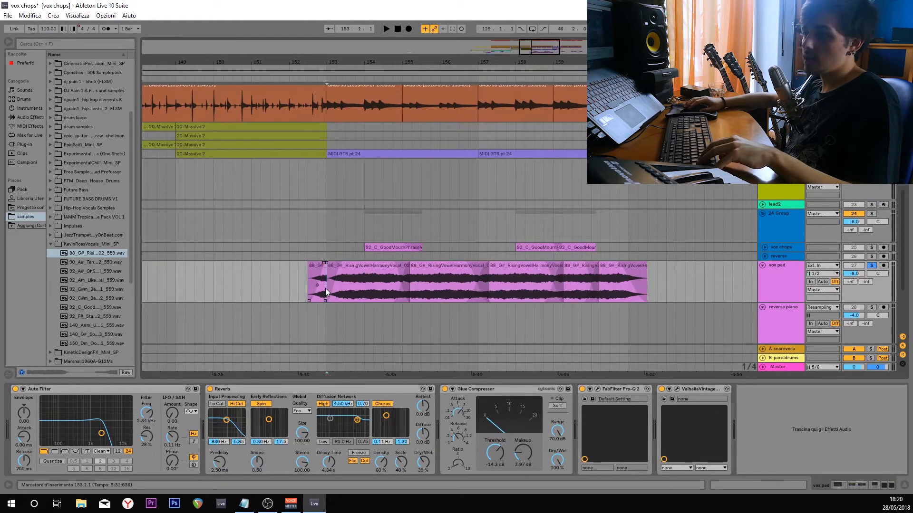
pyautogui.click(872, 267)
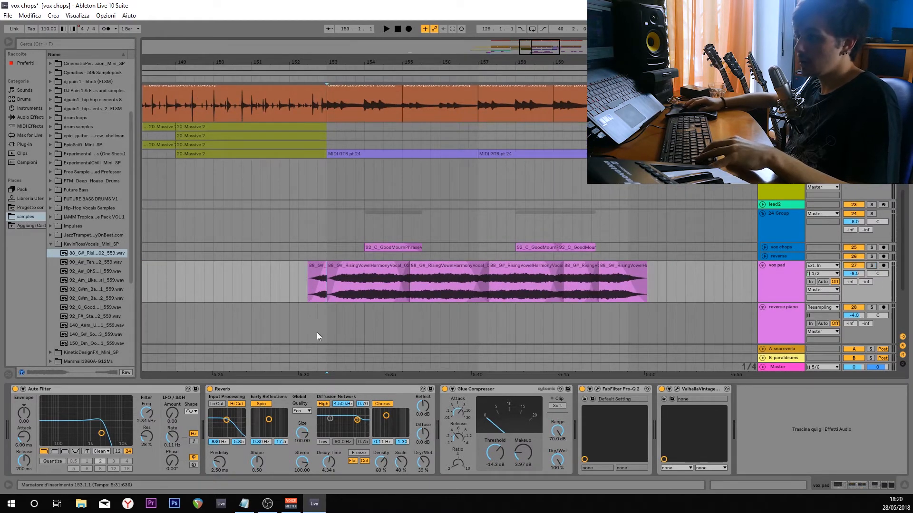
pyautogui.press('space')
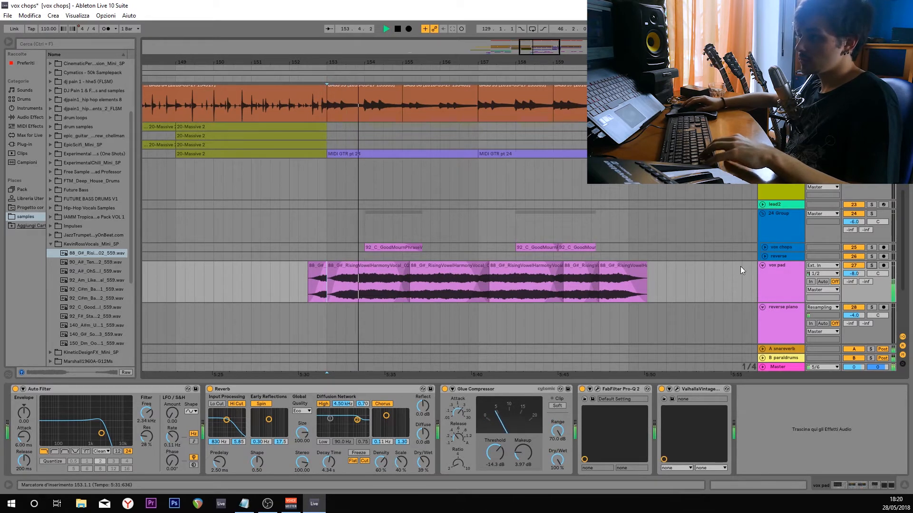
pyautogui.click(872, 266)
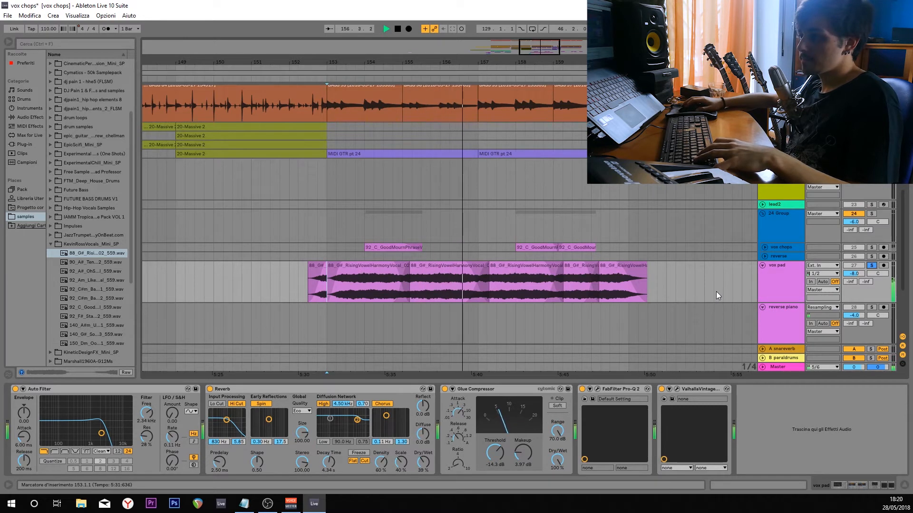
# Take the vox pad track out of solo and stop playback.
pyautogui.click(872, 265)
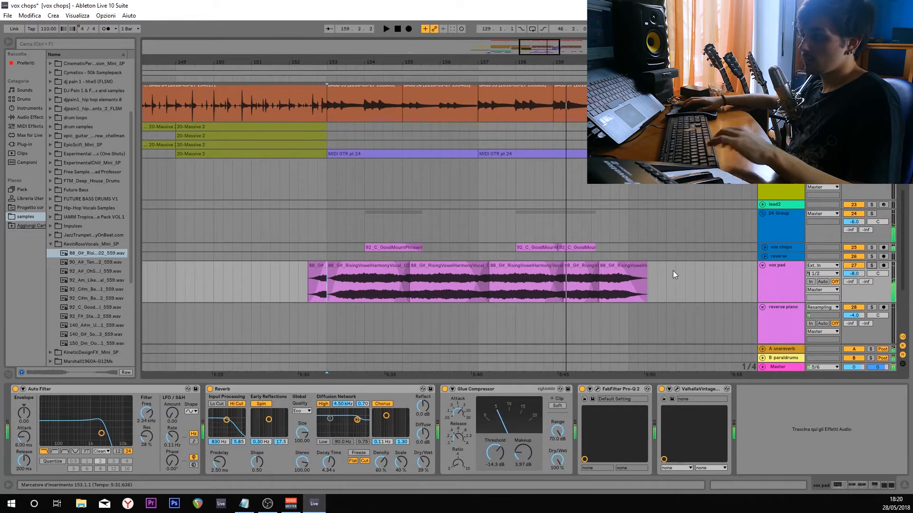
pyautogui.press('space')
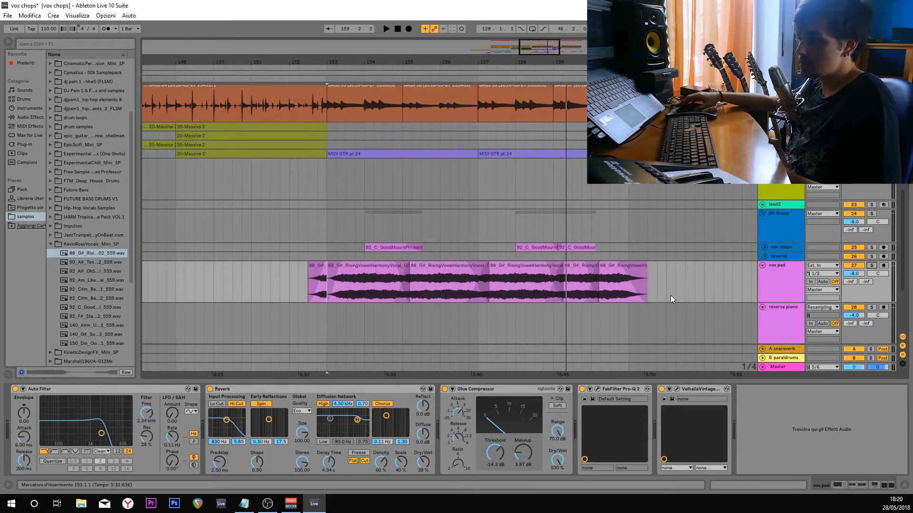
# Unfold the vox chops track, solo it, and play its clips from bar 137 and bar 141.
pyautogui.scroll(-4, 678, 258)
pyautogui.moveTo(282, 281); pyautogui.dragTo(383, 298)
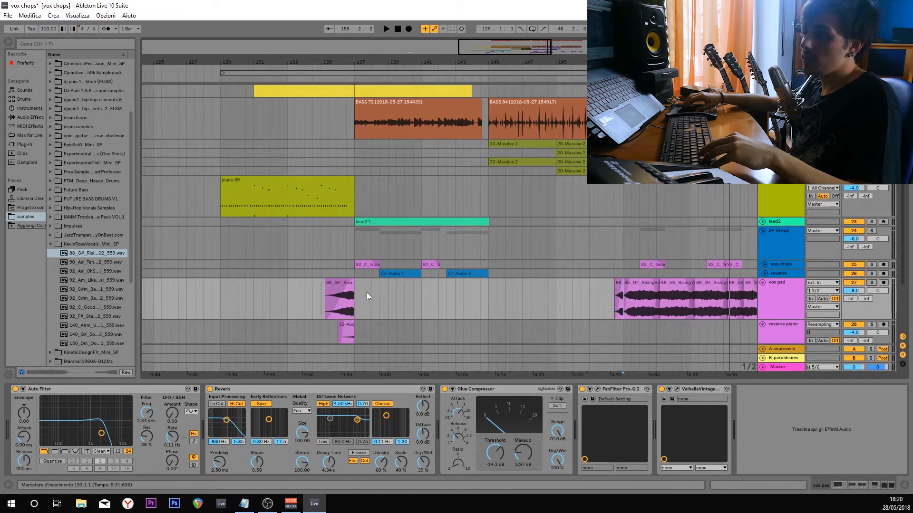
pyautogui.scroll(4, 367, 292)
pyautogui.click(765, 264)
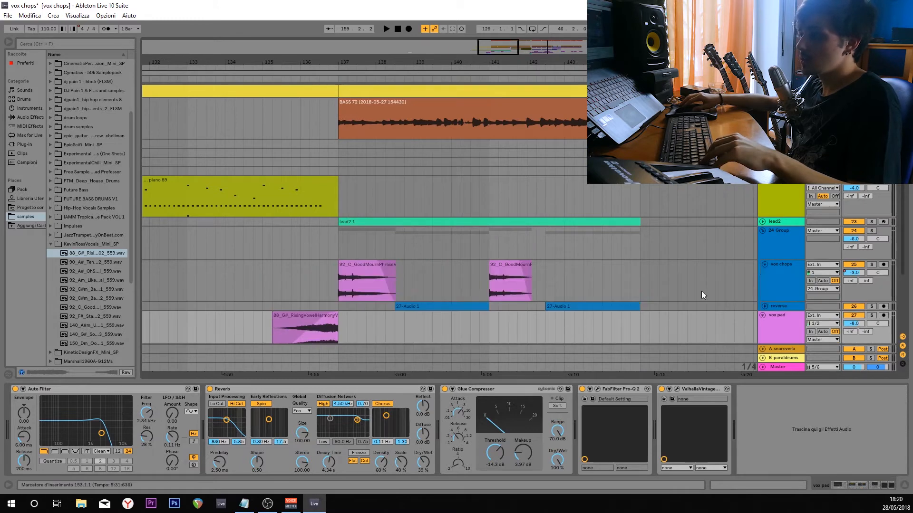
pyautogui.click(870, 258)
pyautogui.press('space')
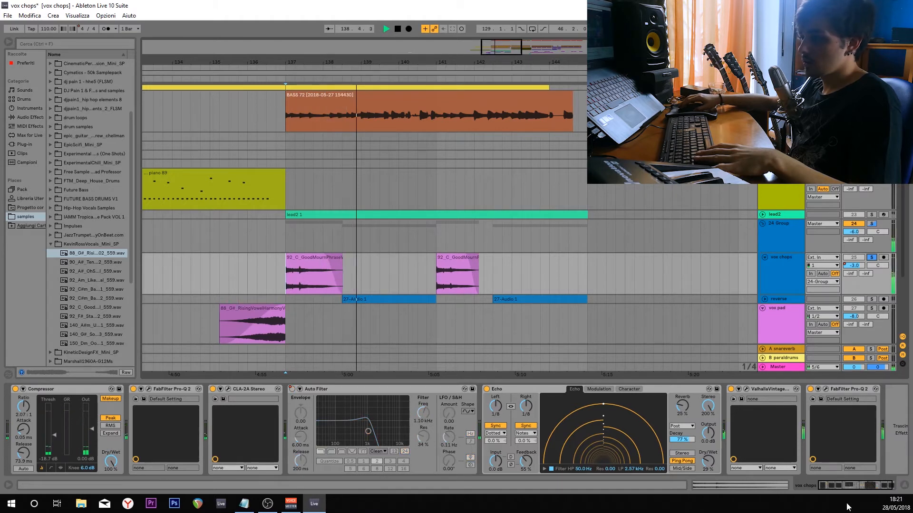
pyautogui.click(435, 276)
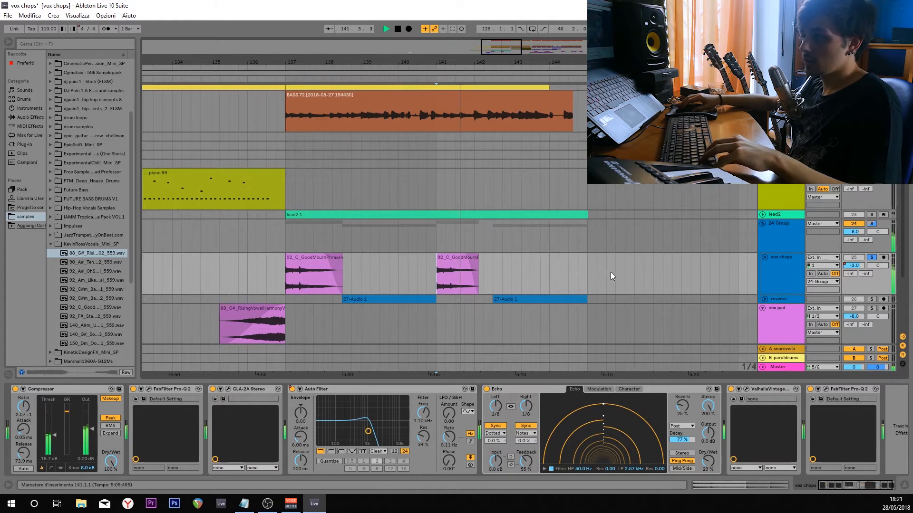
pyautogui.press('space')
# Preview the original 92_C_Good vocal sample in the browser and compare it with the vox chops clip played from bar 137.
pyautogui.scroll(-1, 557, 268)
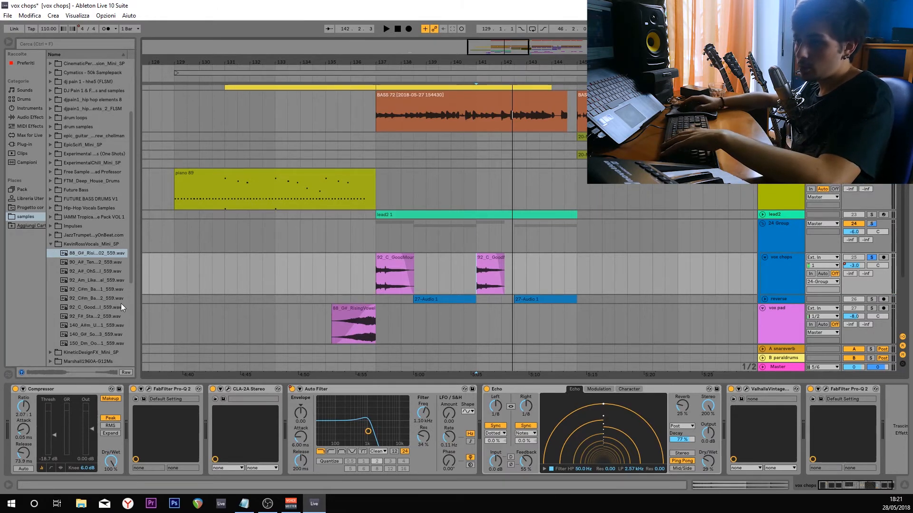
pyautogui.click(92, 306)
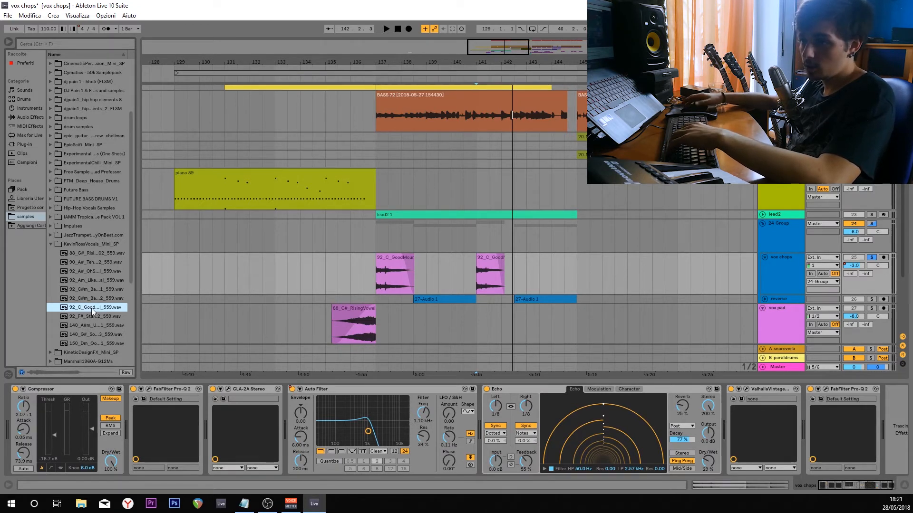
pyautogui.click(374, 275)
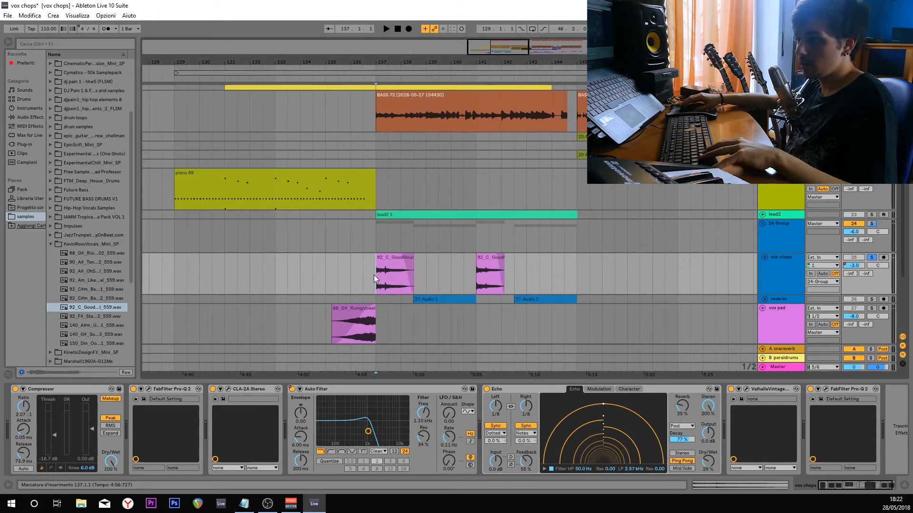
pyautogui.press('space')
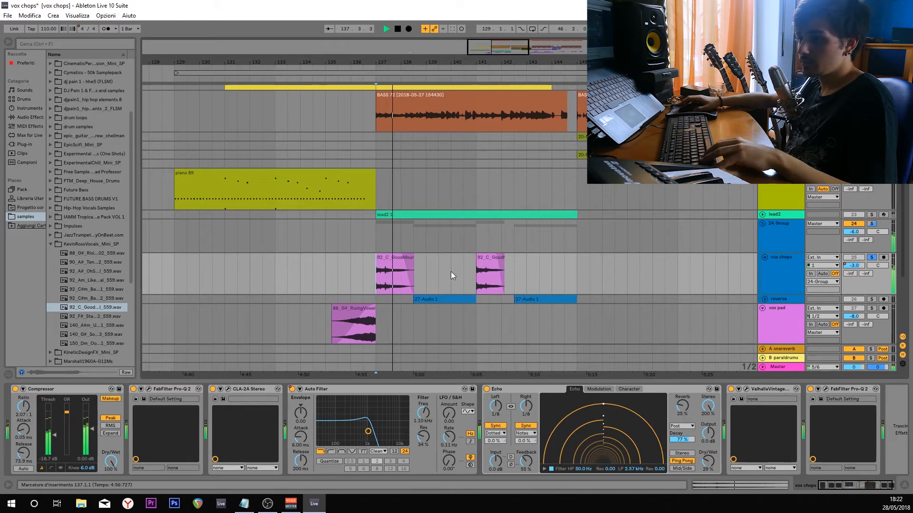
pyautogui.press('space')
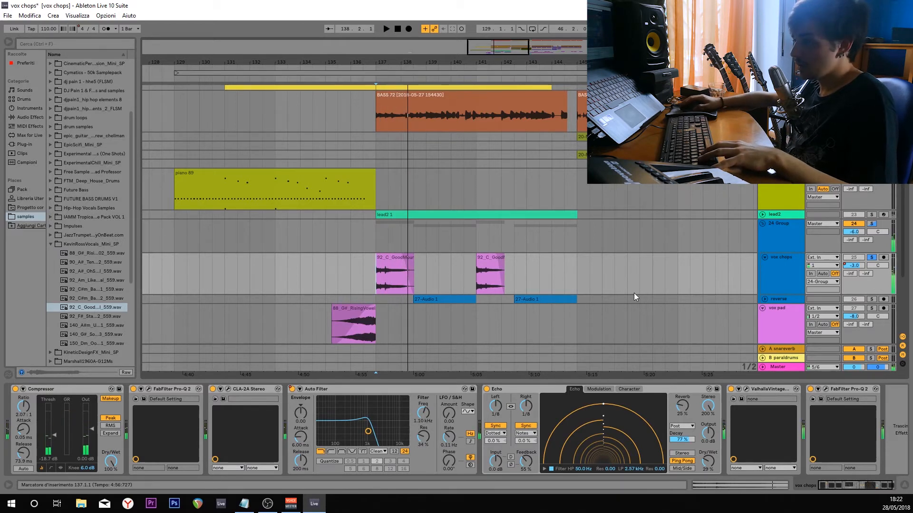
# Bypass the effect devices on the vox chops track and play the dry vocal chop from bar 137.
pyautogui.click(730, 389)
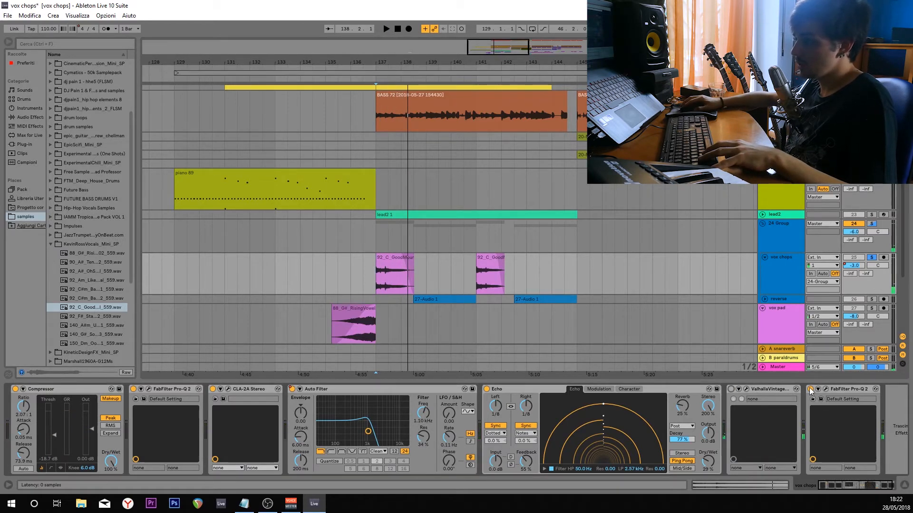
pyautogui.click(810, 390)
pyautogui.press('space')
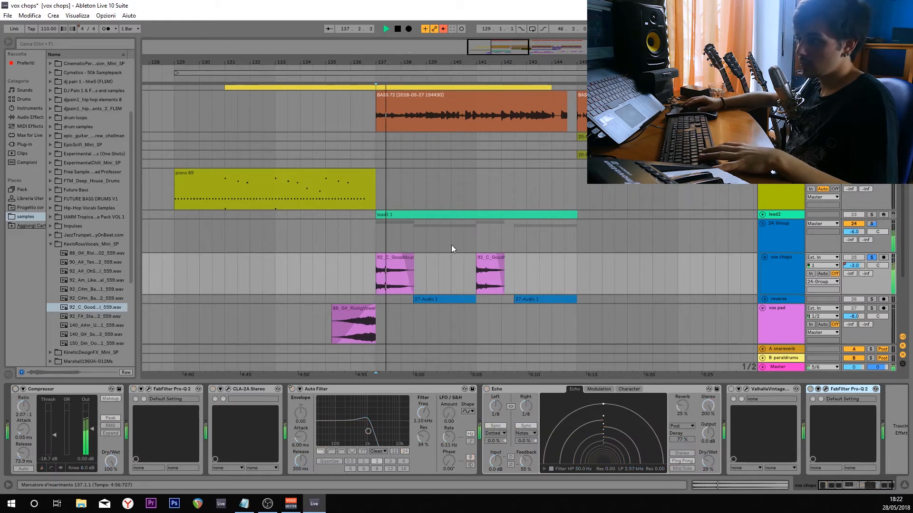
pyautogui.scroll(-3, 286, 261)
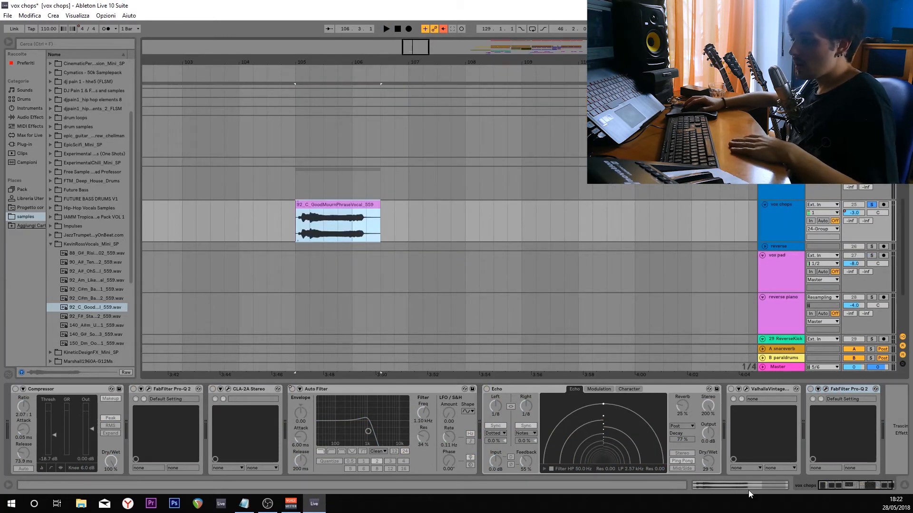
# Show the clip settings of the 92_C_GoodMournPhraseVocal_559 clip at bar 105 and play it from its start.
pyautogui.hotkey('shift', 'Tab')
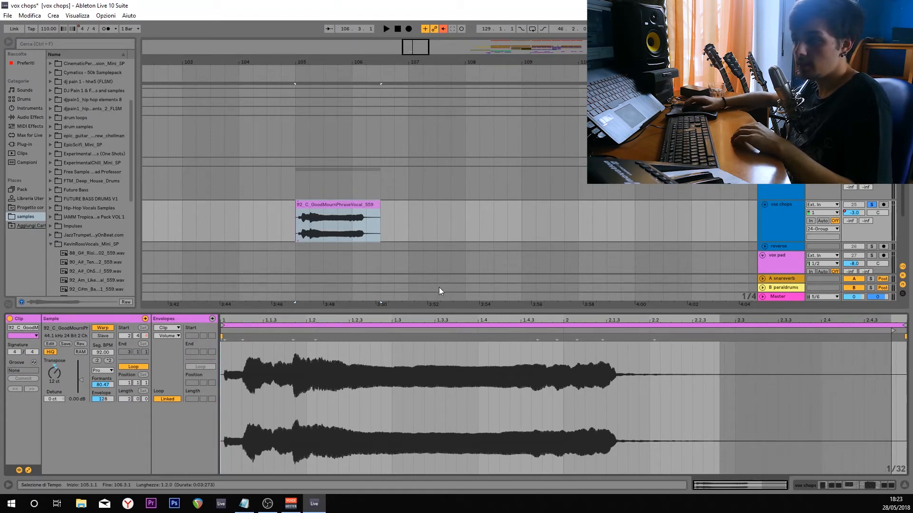
pyautogui.click(296, 231)
pyautogui.click(298, 229)
pyautogui.press('space')
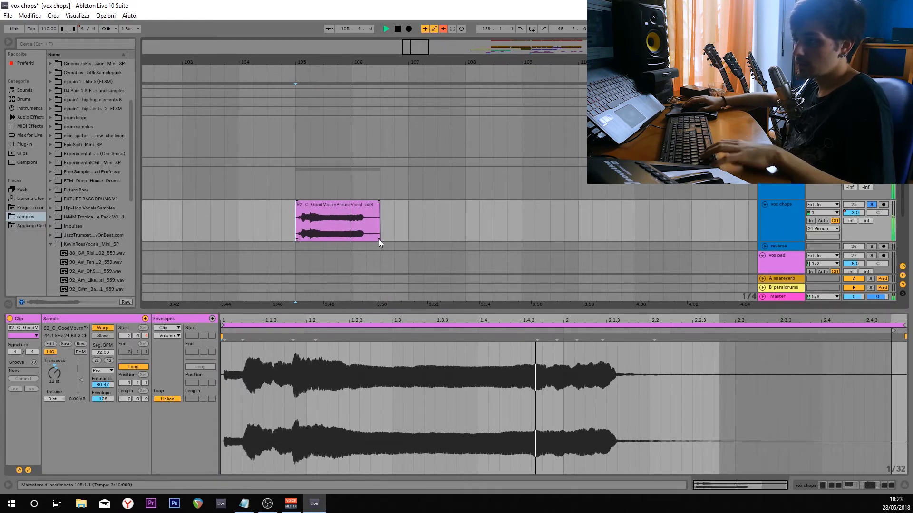
pyautogui.press('space')
# Trim the start of the GoodMournPhraseVocal clip to 105.1.3 and listen to the shortened attack.
pyautogui.scroll(4, 309, 234)
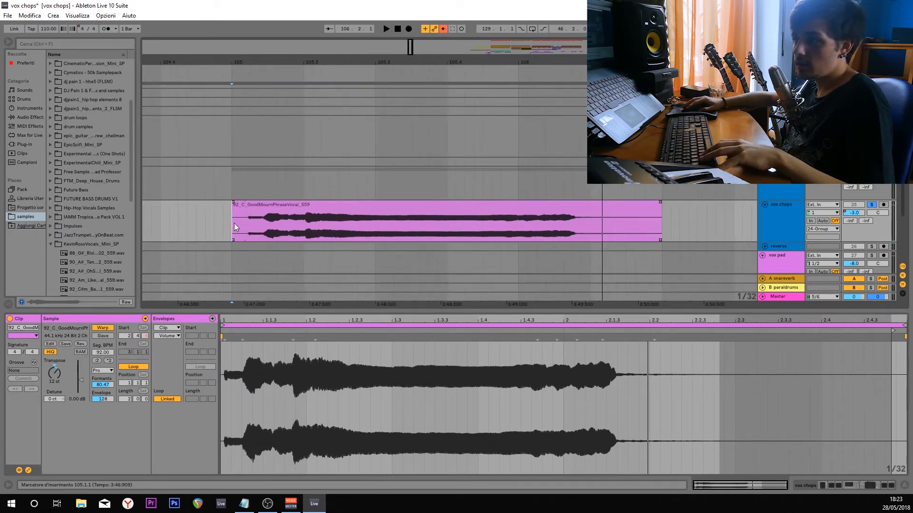
pyautogui.moveTo(233, 215); pyautogui.dragTo(268, 218)
pyautogui.press('space')
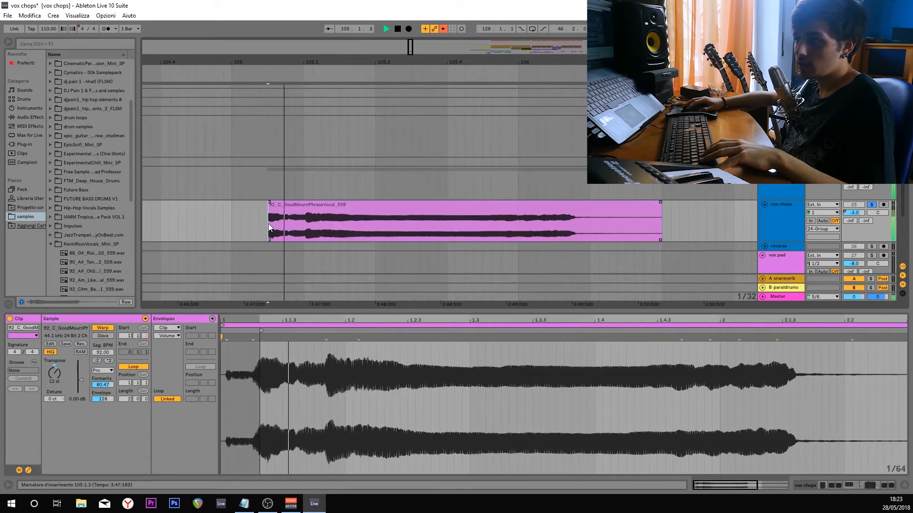
pyautogui.press('space')
pyautogui.click(270, 214)
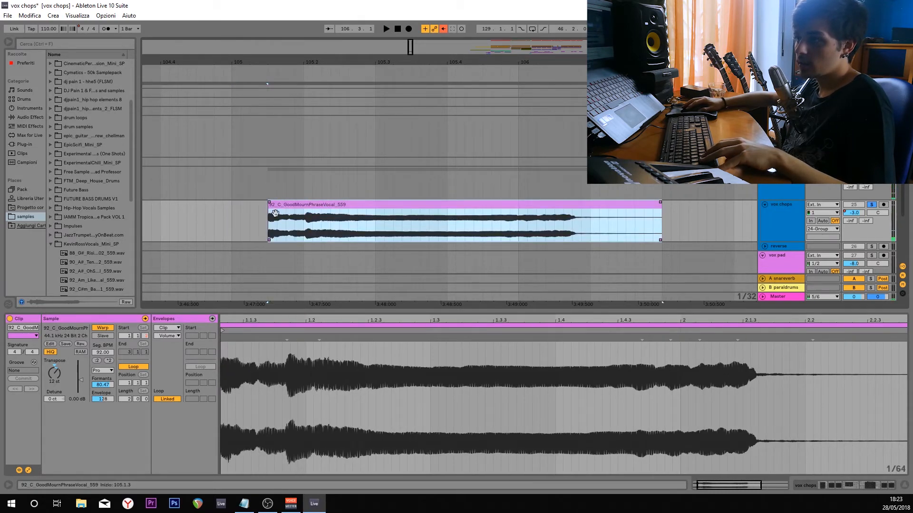
# Time-stretch the trimmed vocal clip so it ends at 106.4.2, and play the result.
pyautogui.moveTo(660, 210); pyautogui.dragTo(752, 216)
pyautogui.press('space')
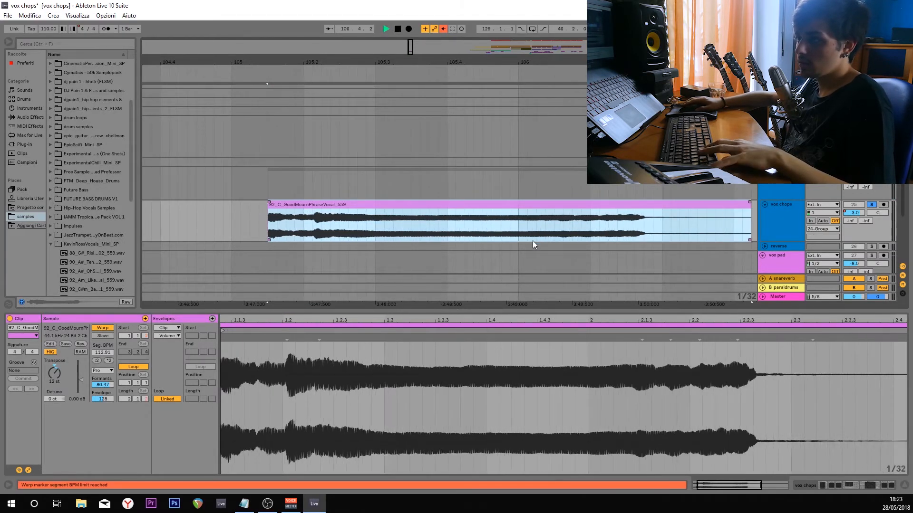
pyautogui.press('space')
pyautogui.scroll(-2, 474, 215)
pyautogui.scroll(-2, 474, 215)
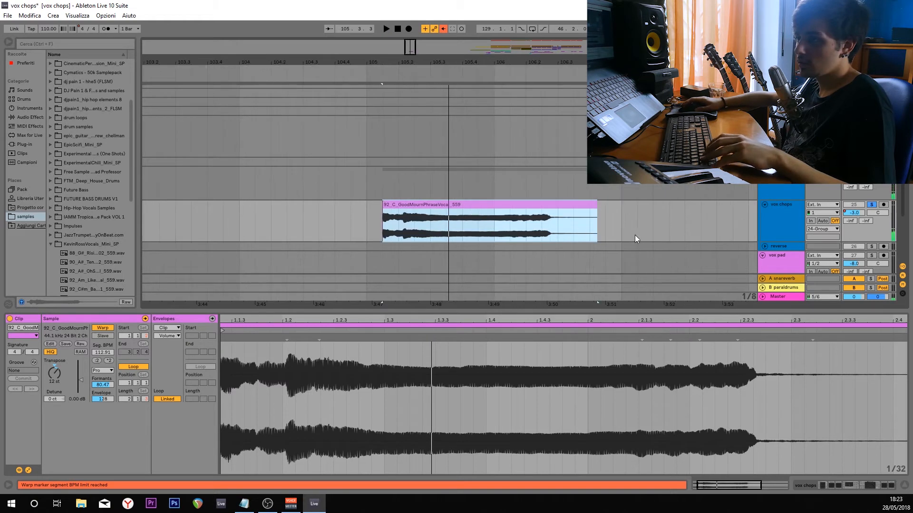
# Try stretching the vocal clip further to end at 107.3.1, play it, and undo that stretch.
pyautogui.moveTo(597, 205); pyautogui.dragTo(683, 206)
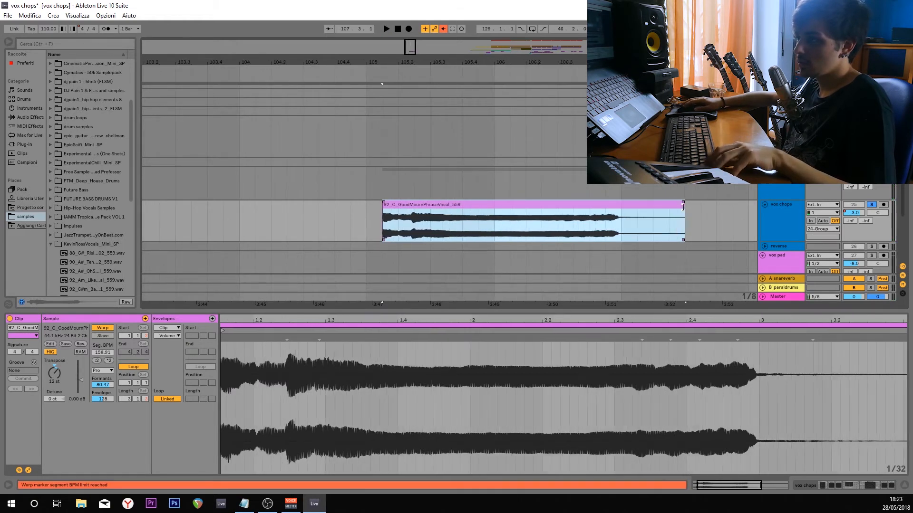
pyautogui.press('space')
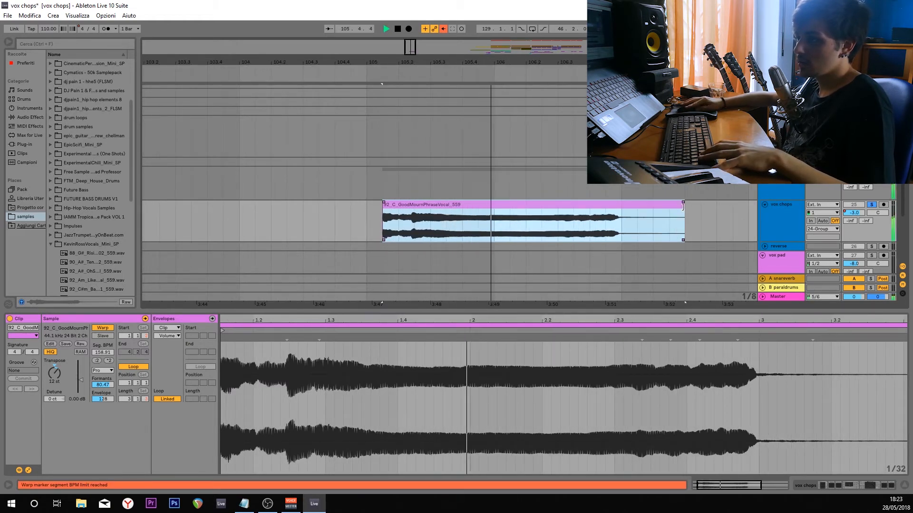
pyautogui.press('space')
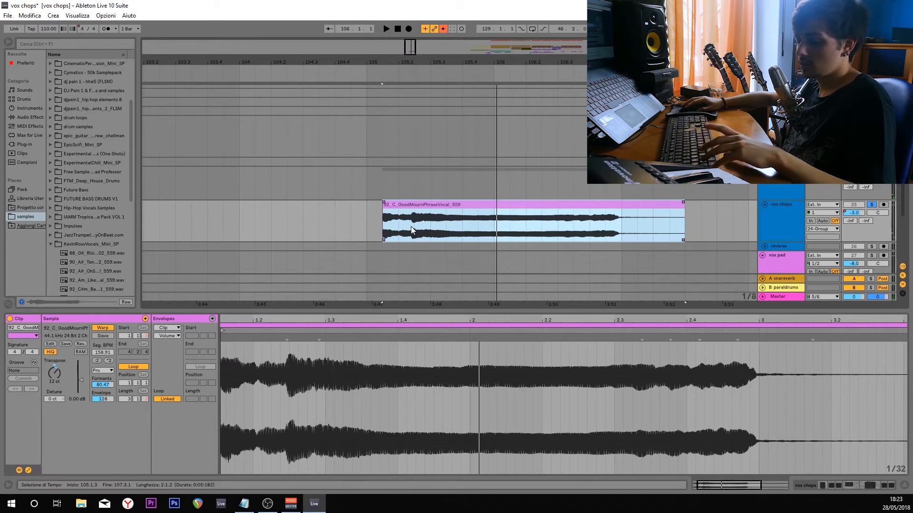
pyautogui.hotkey('ctrl', 'z')
# Delete the demonstration vocal clip at bar 105 from the vox chops track.
pyautogui.scroll(-3, 518, 241)
pyautogui.moveTo(617, 218); pyautogui.dragTo(421, 230)
pyautogui.scroll(-3, 498, 238)
pyautogui.scroll(-3, 423, 233)
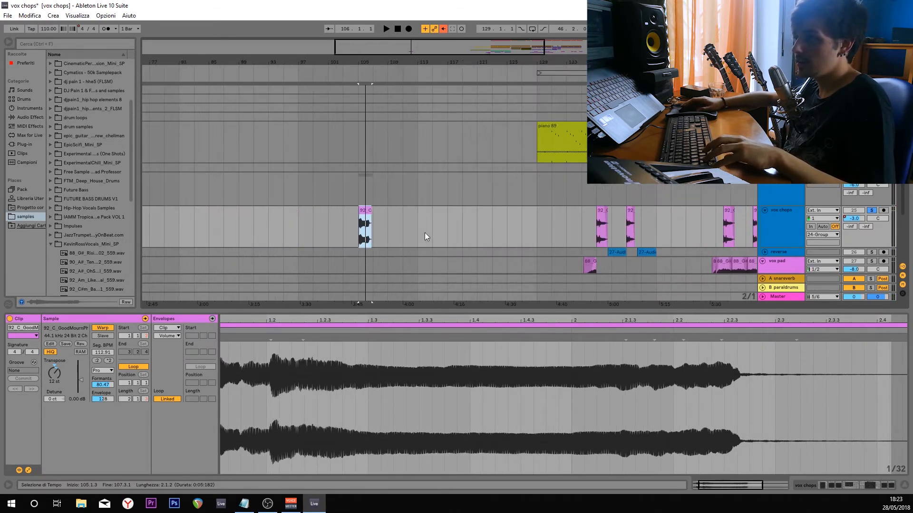
pyautogui.moveTo(365, 210)
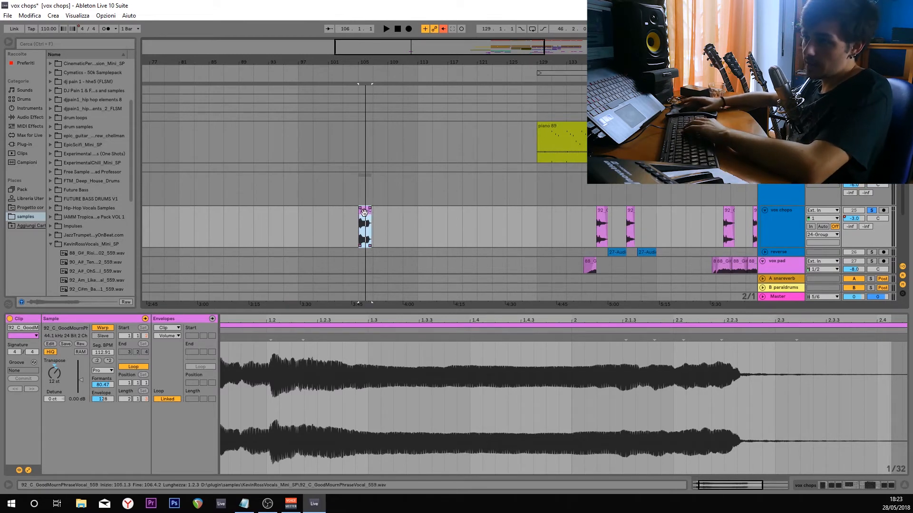
pyautogui.press('Delete')
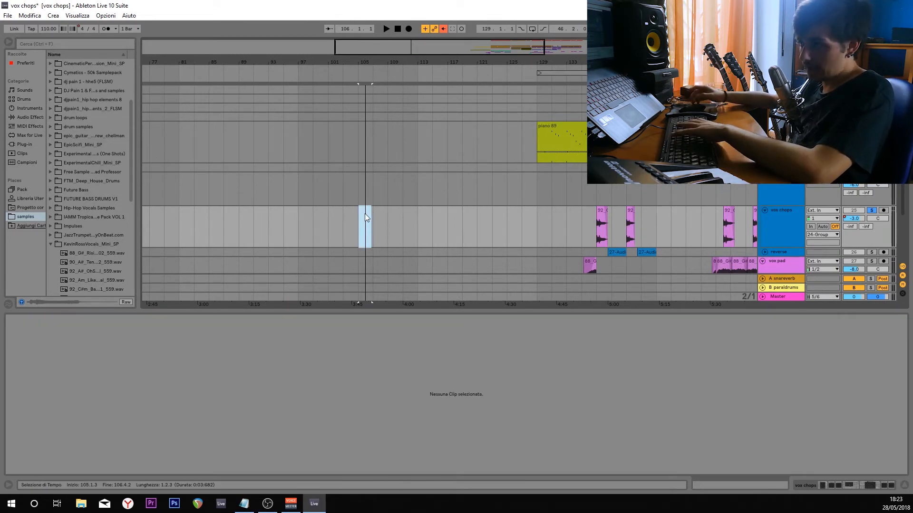
# Open the settings of the vox chops clip at bar 154 and play the soloed track from there.
pyautogui.moveTo(602, 220)
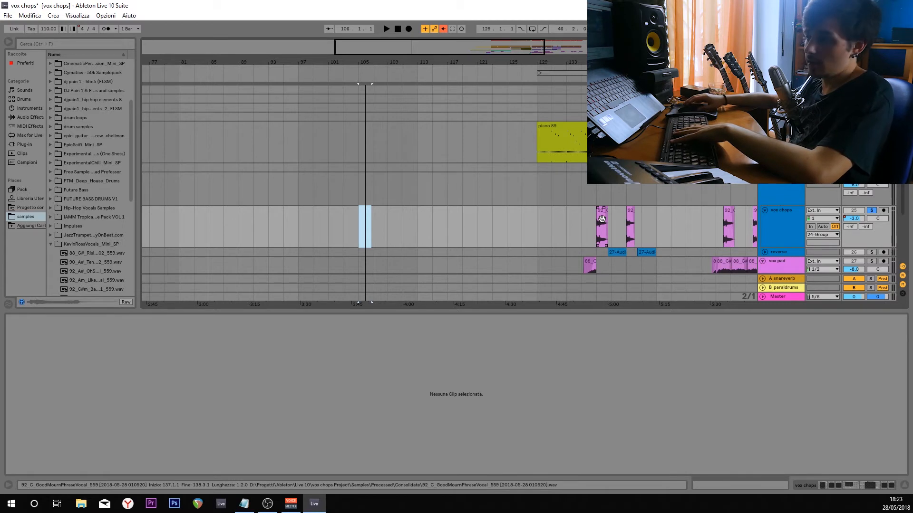
pyautogui.scroll(5, 621, 224)
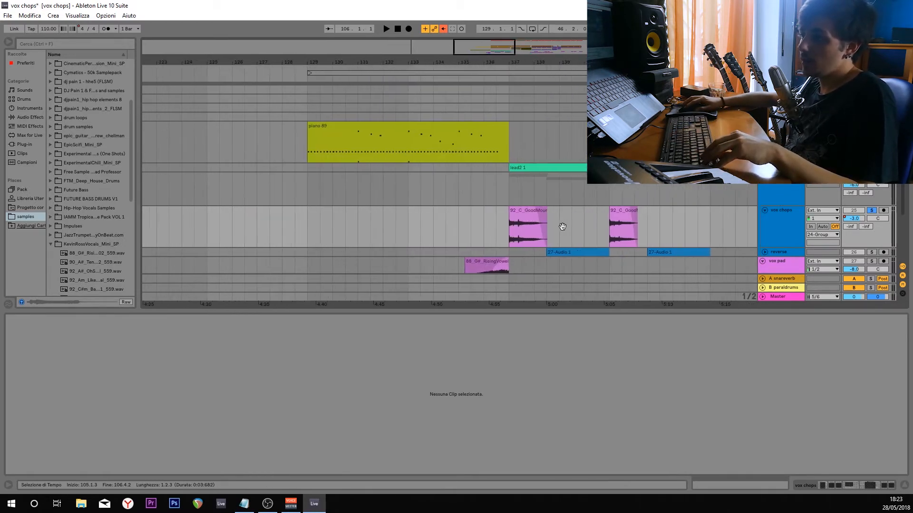
pyautogui.moveTo(563, 226); pyautogui.dragTo(421, 229)
pyautogui.scroll(-2, 488, 233)
pyautogui.moveTo(554, 227); pyautogui.dragTo(467, 233)
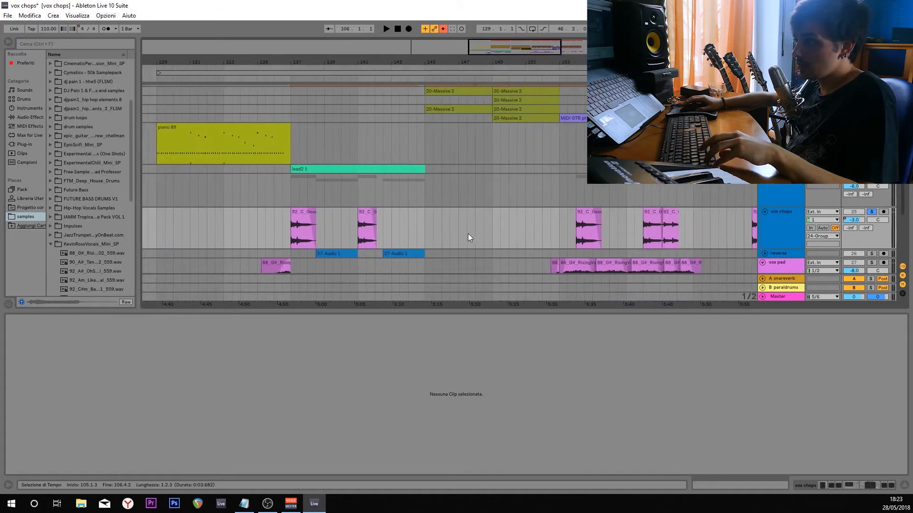
pyautogui.scroll(-2, 469, 234)
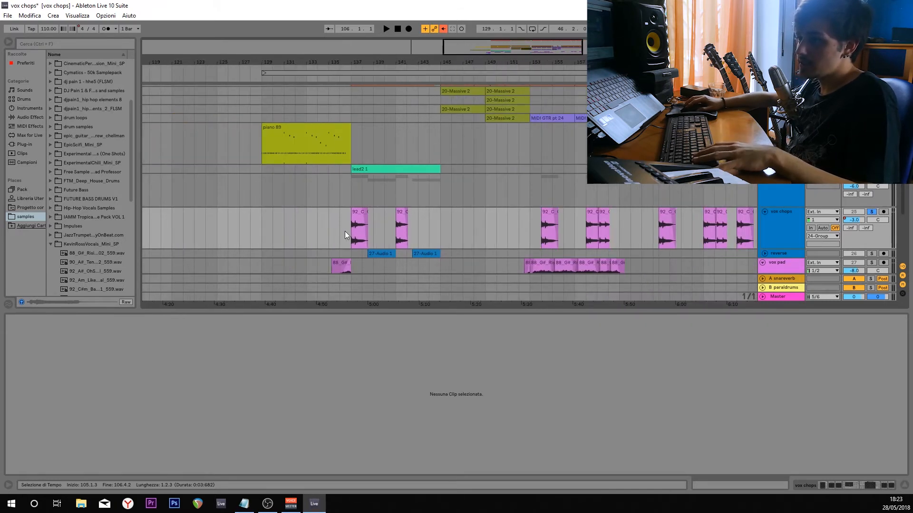
pyautogui.click(542, 230)
pyautogui.press('space')
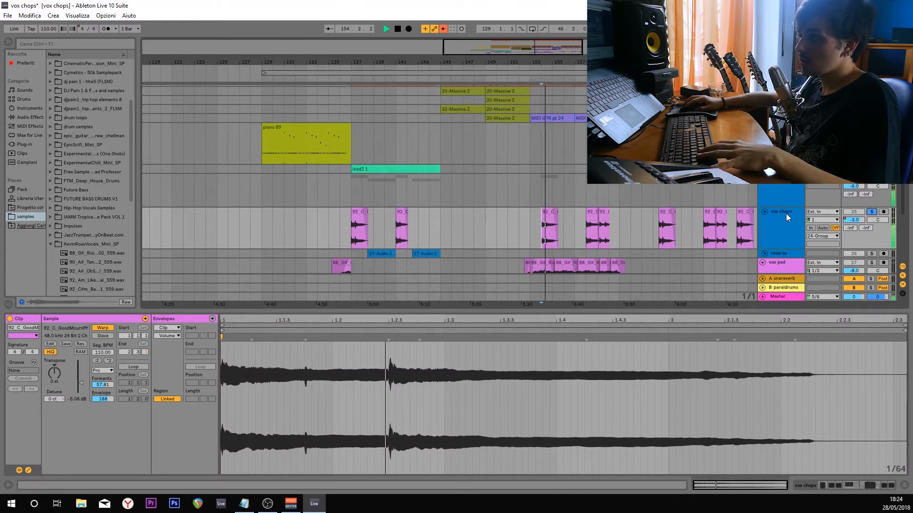
# Examine the settings of the vox chops clip at bar 158 and restart playback from it.
pyautogui.scroll(2, 627, 239)
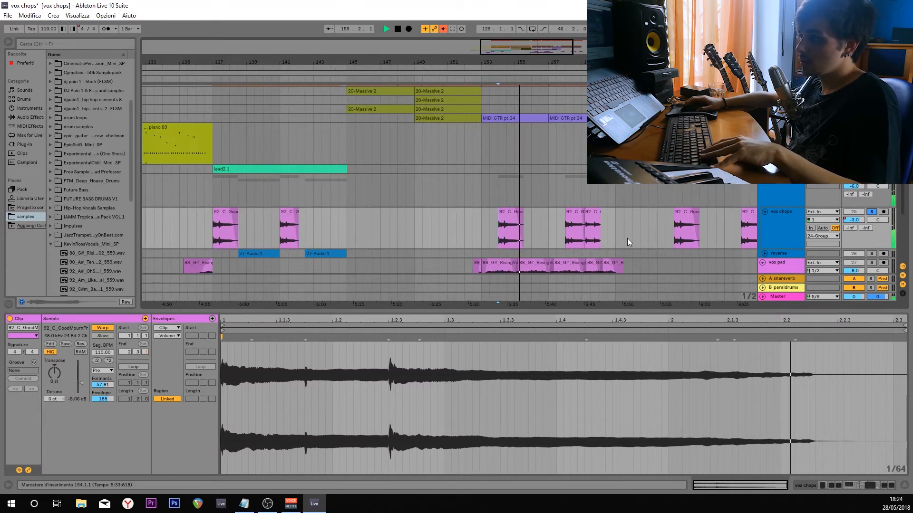
pyautogui.click(534, 230)
pyautogui.press('space')
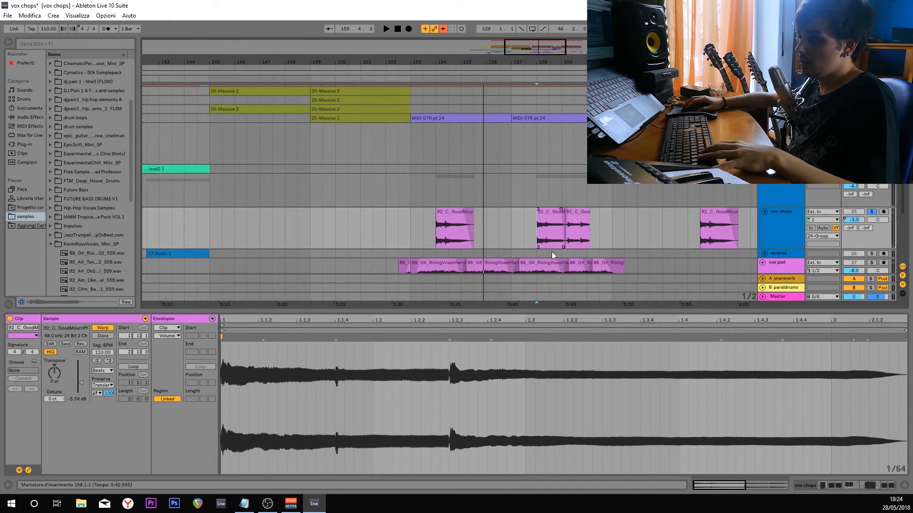
pyautogui.press('space')
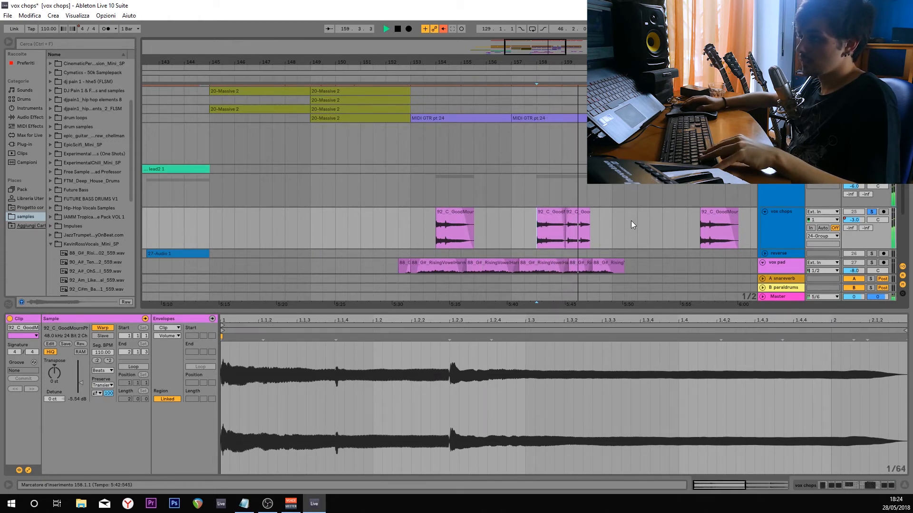
# Play the vox chops clips from bar 165, stop playback and select the track's stretch from bar 151 to 165.
pyautogui.scroll(-1, 634, 226)
pyautogui.click(677, 231)
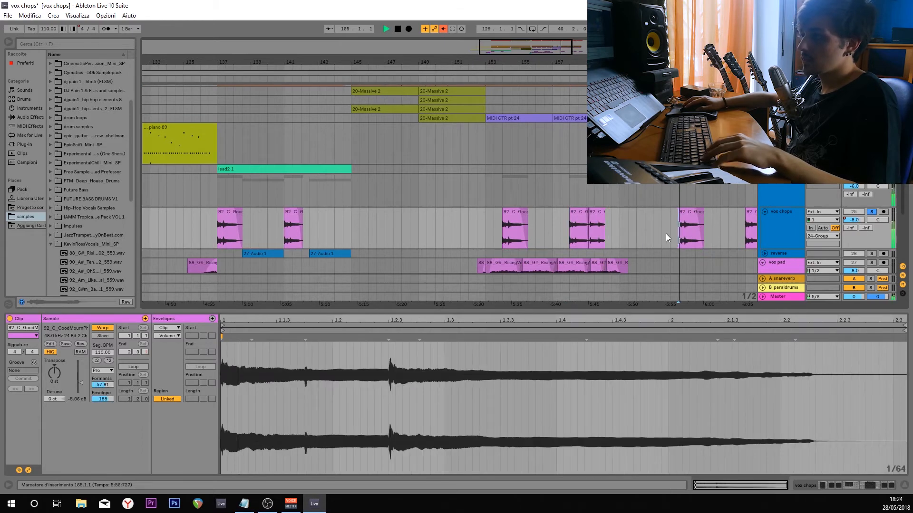
pyautogui.scroll(-3, 597, 234)
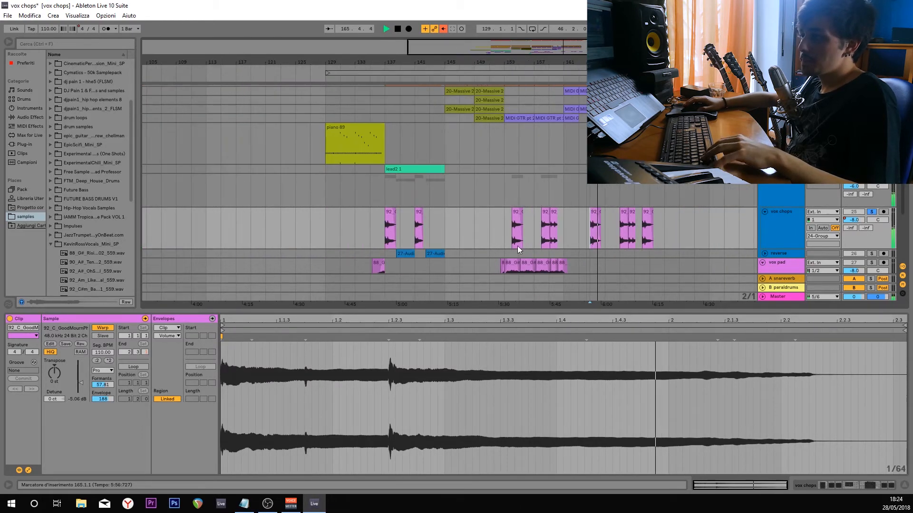
pyautogui.press('space')
pyautogui.keyDown('shift'); pyautogui.click(444, 226); pyautogui.keyUp('shift')
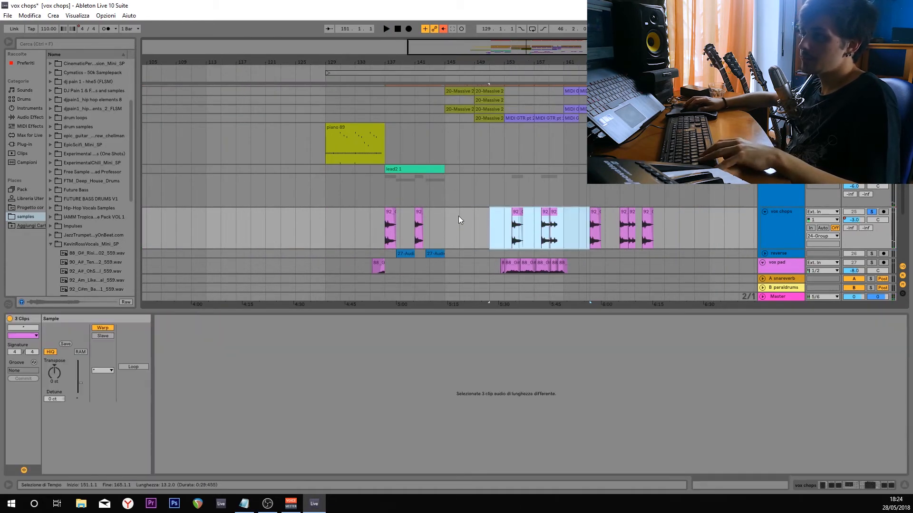
# Turn on the first FabFilter Pro-Q 2 and CLA-2A Stereo on the vox chops track and examine the CLA-2A settings.
pyautogui.click(458, 216)
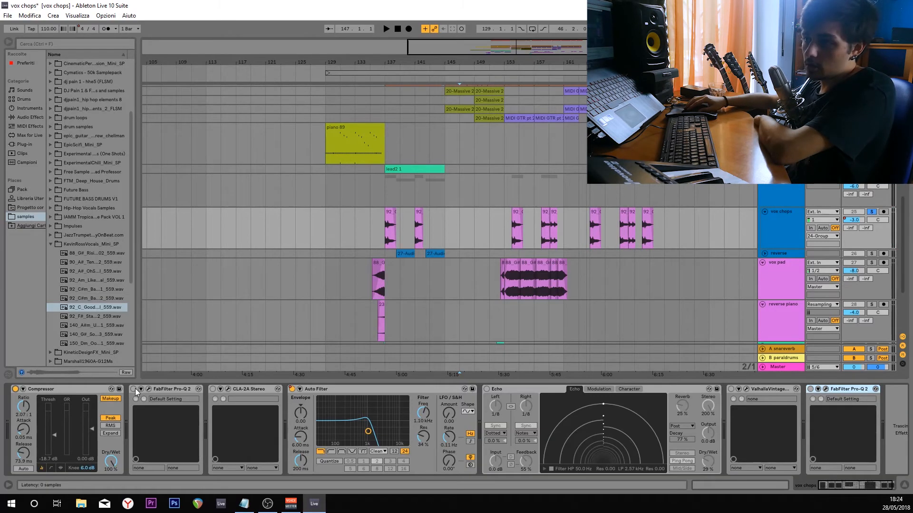
pyautogui.click(149, 389)
pyautogui.click(149, 390)
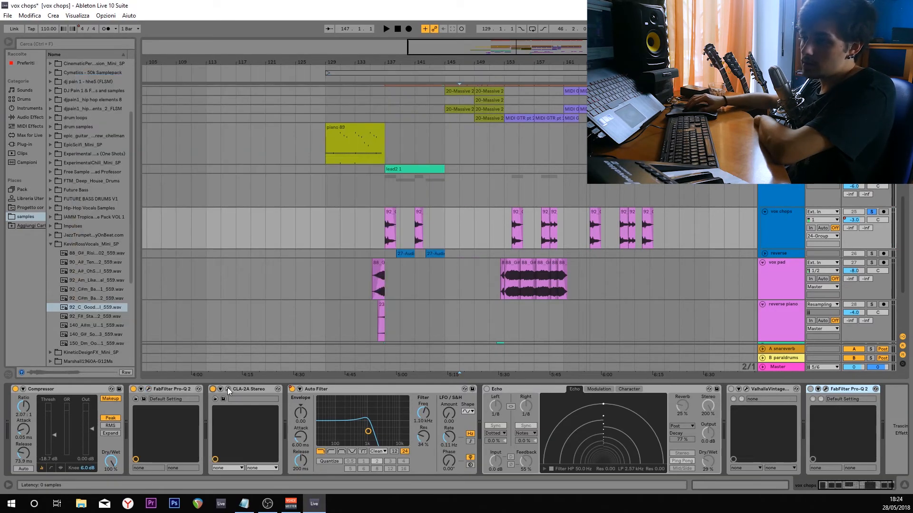
pyautogui.click(229, 389)
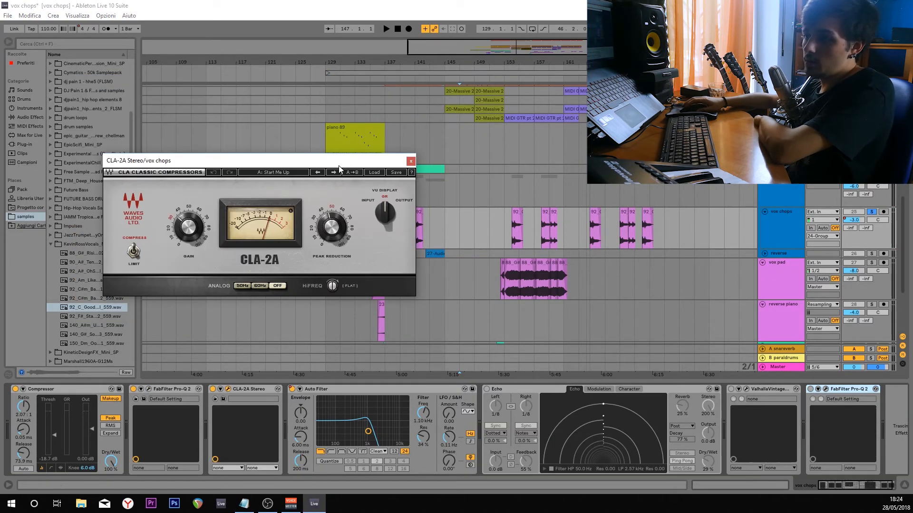
pyautogui.click(68, 389)
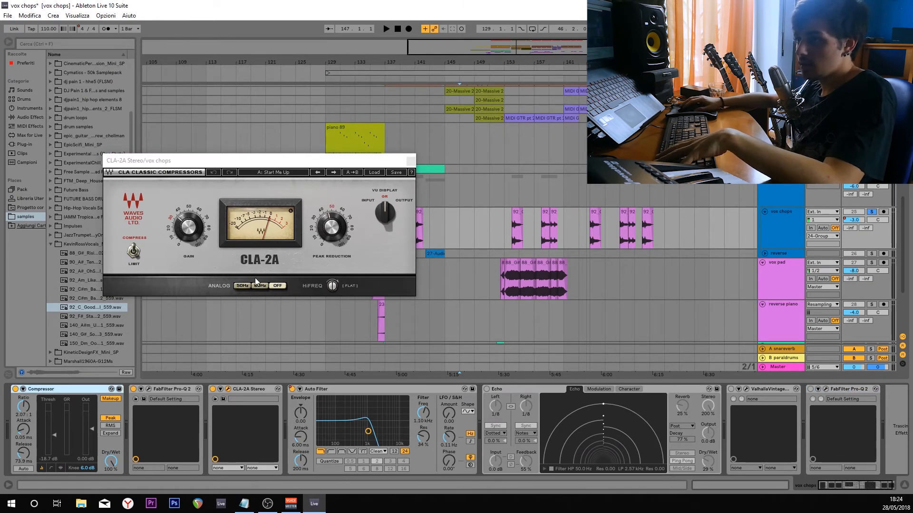
pyautogui.click(410, 160)
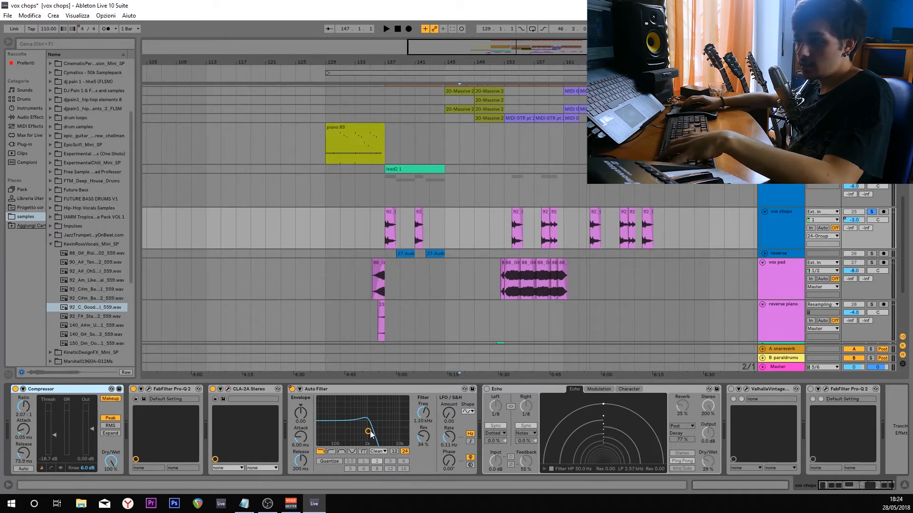
# Play the vox chops track from bar 137 with the compressors, equalizer and Auto Filter active, and stop playback.
pyautogui.scroll(2, 349, 234)
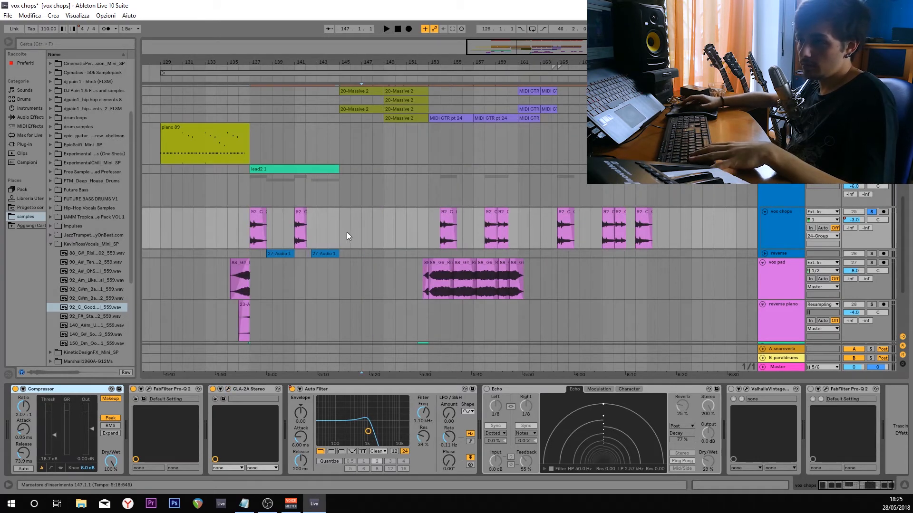
pyautogui.click(250, 229)
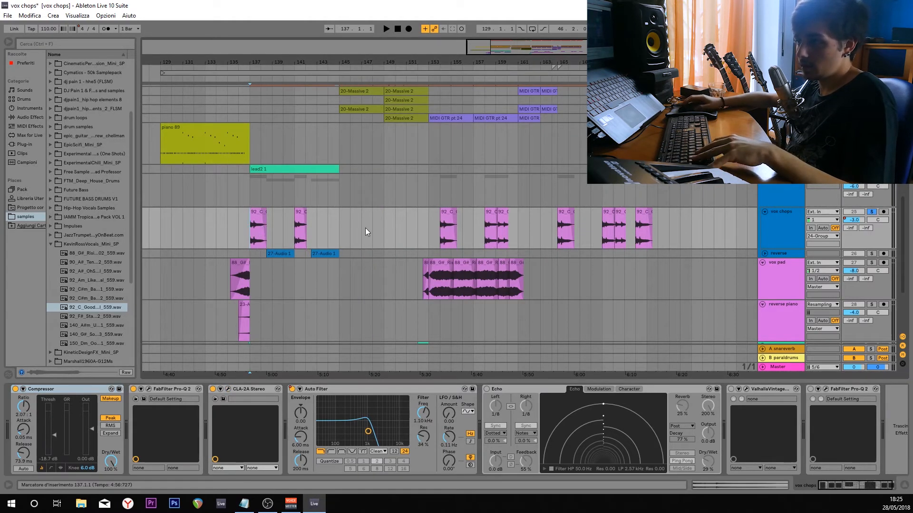
pyautogui.press('space')
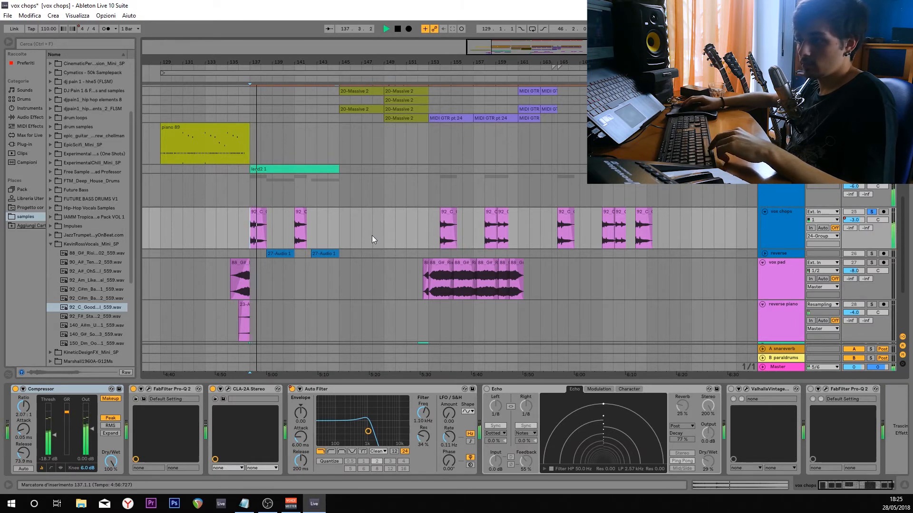
pyautogui.press('space')
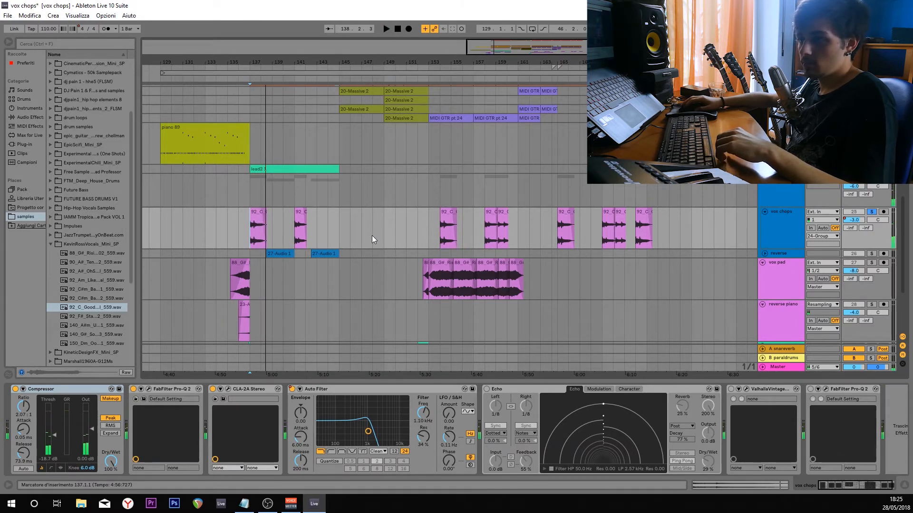
pyautogui.click(372, 226)
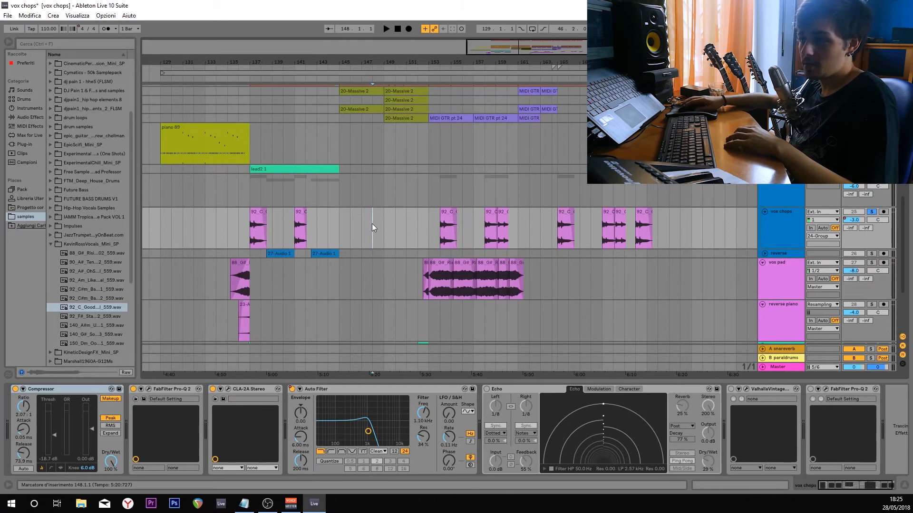
# Turn on Echo, ValhallaVintage and the last FabFilter Pro-Q 2, and play the vox chops from bar 137.
pyautogui.click(250, 237)
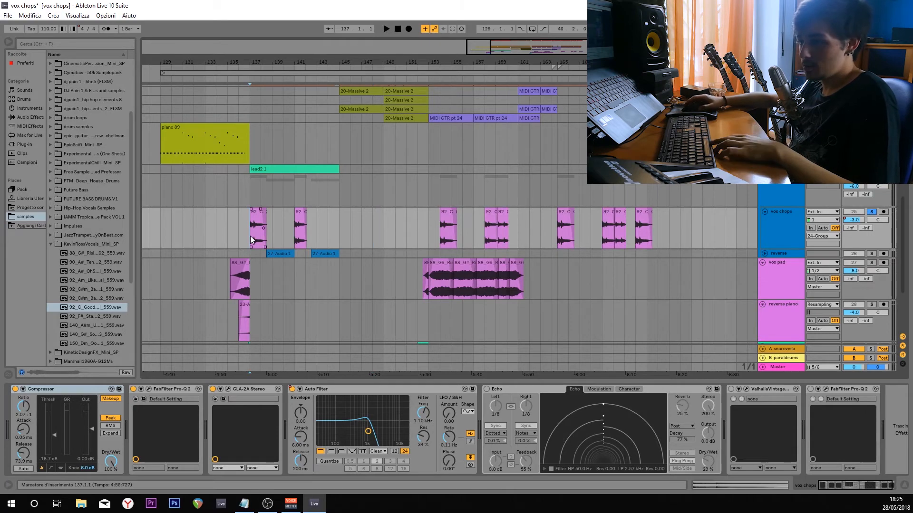
pyautogui.click(487, 389)
pyautogui.click(730, 389)
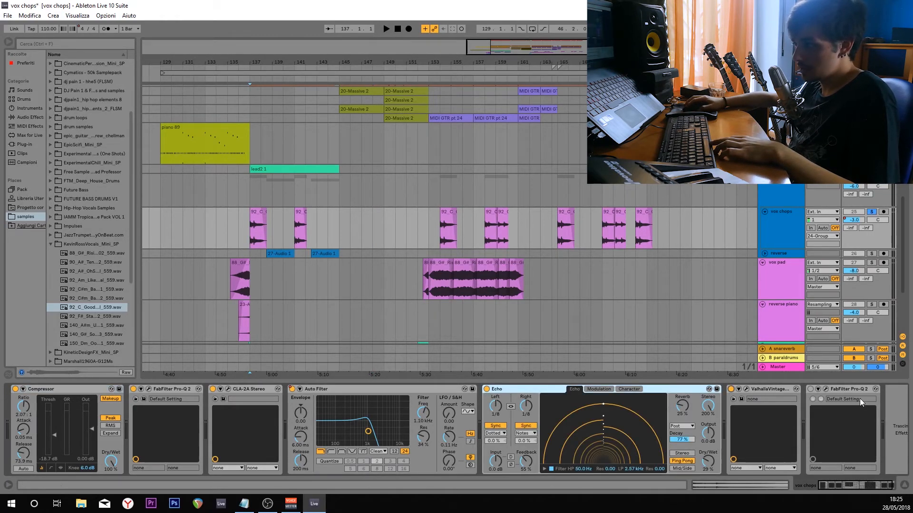
pyautogui.click(825, 389)
pyautogui.click(825, 390)
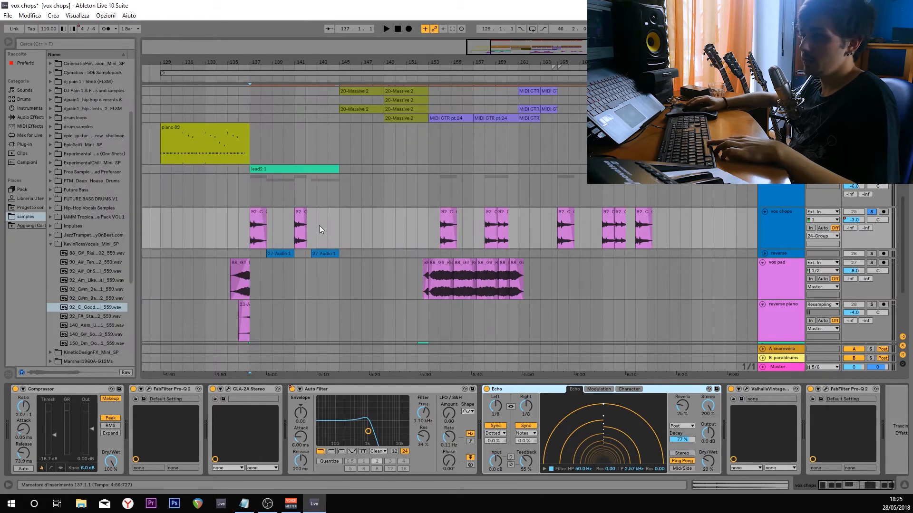
pyautogui.press('space')
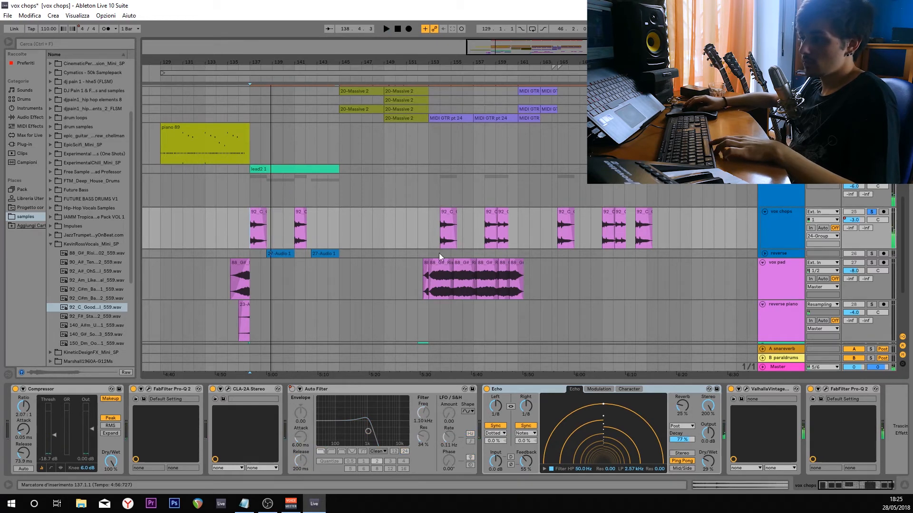
# Solo the group holding the vox chops and reverse tracks and play both together from bar 137.
pyautogui.click(658, 387)
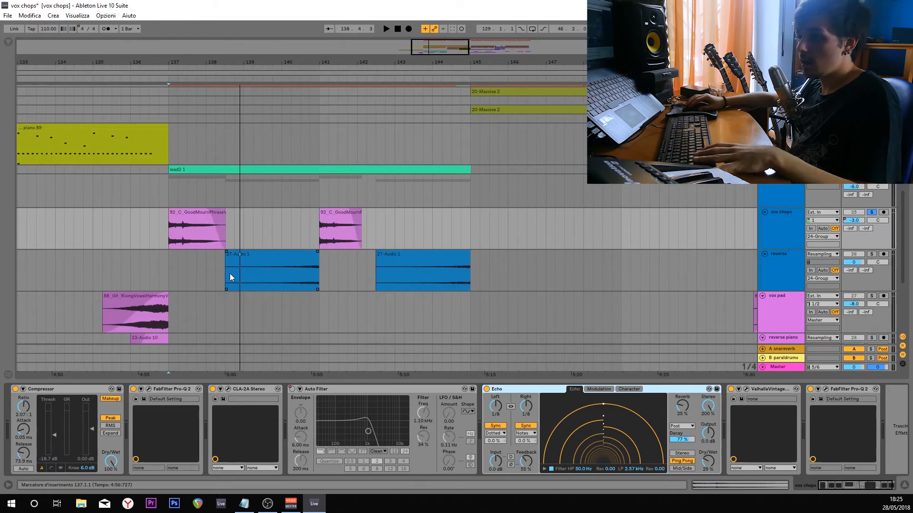
pyautogui.click(226, 273)
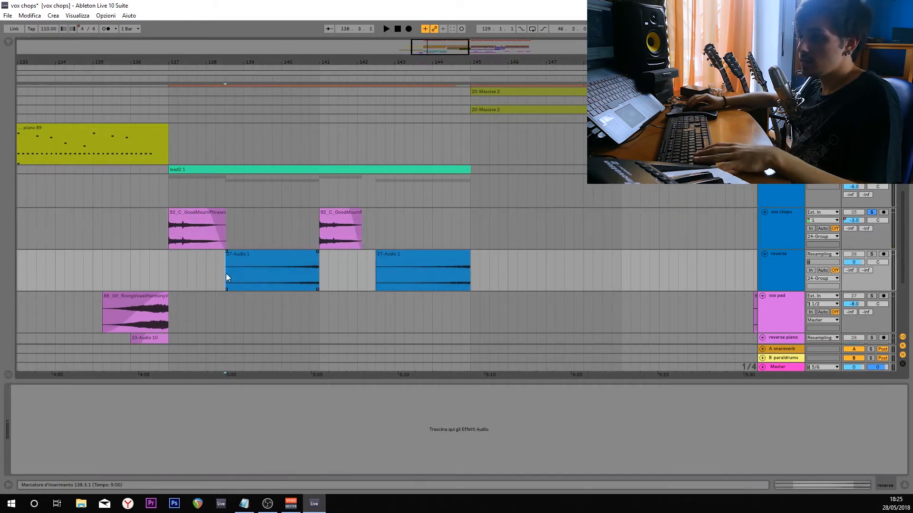
pyautogui.click(872, 254)
pyautogui.click(169, 272)
pyautogui.click(871, 254)
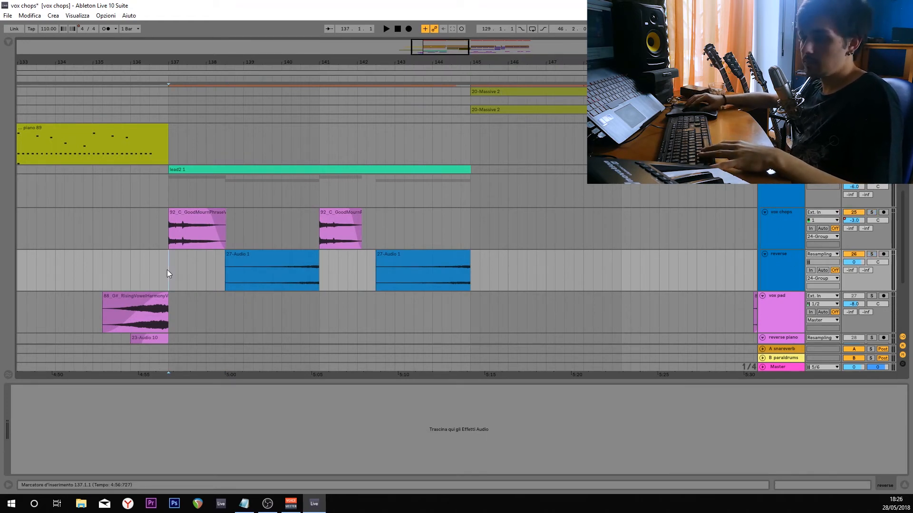
pyautogui.press('space')
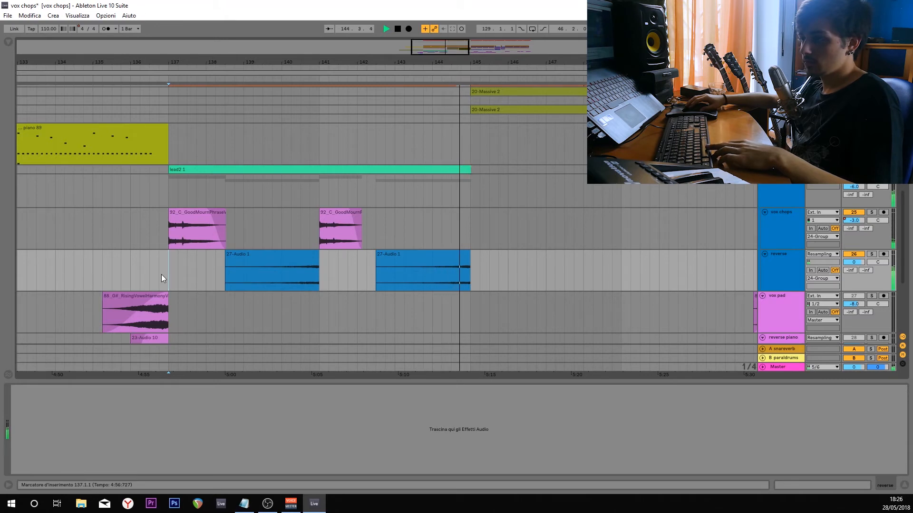
pyautogui.press('space')
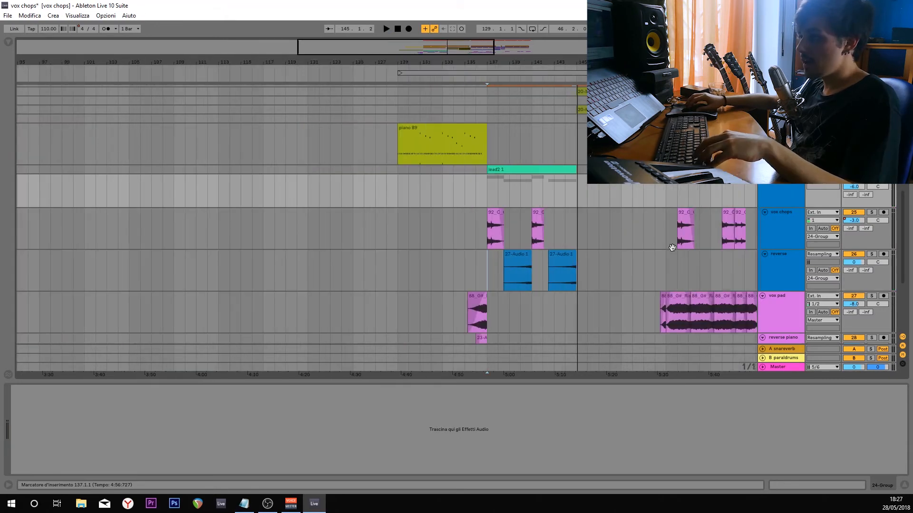
# Unsolo the group, hide the device area and expand the lead2 track.
pyautogui.moveTo(673, 247); pyautogui.dragTo(547, 248)
pyautogui.scroll(-2, 608, 250)
pyautogui.moveTo(649, 267); pyautogui.dragTo(551, 269)
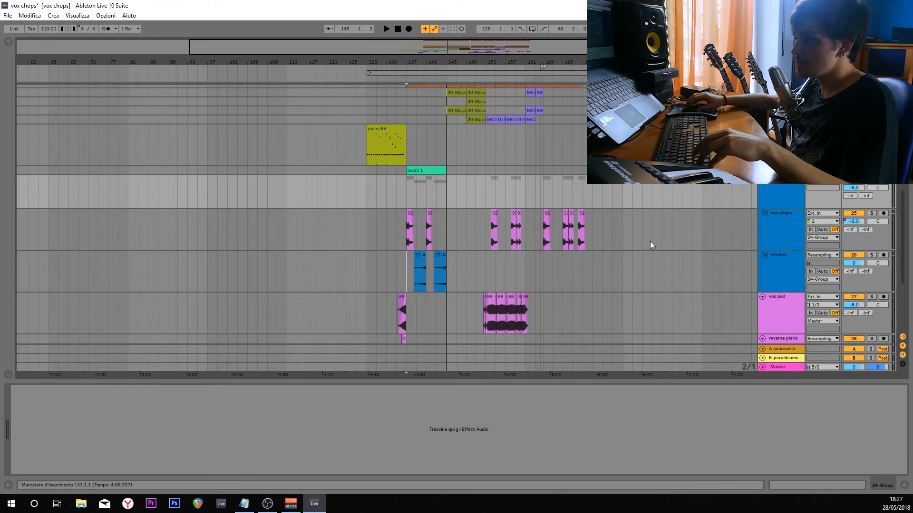
pyautogui.scroll(2, 614, 227)
pyautogui.scroll(2, 615, 227)
pyautogui.scroll(2, 53, 284)
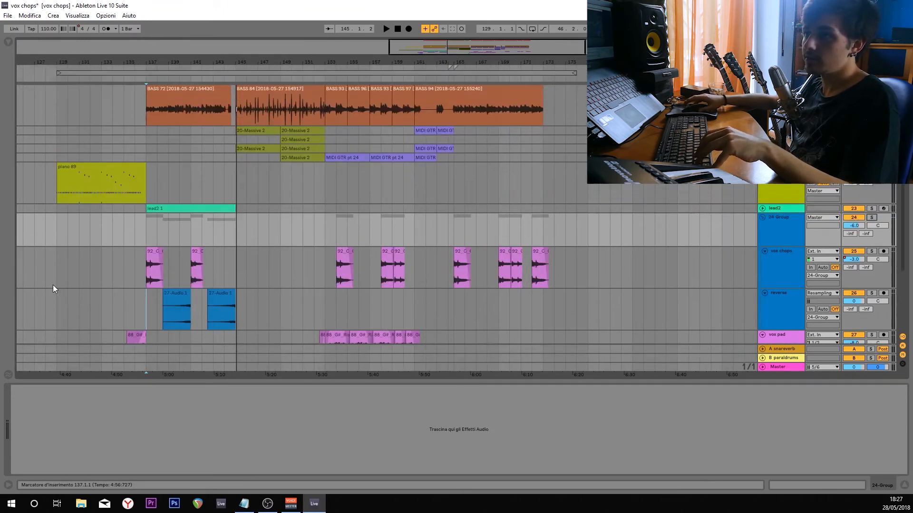
pyautogui.click(903, 485)
pyautogui.scroll(2, 273, 268)
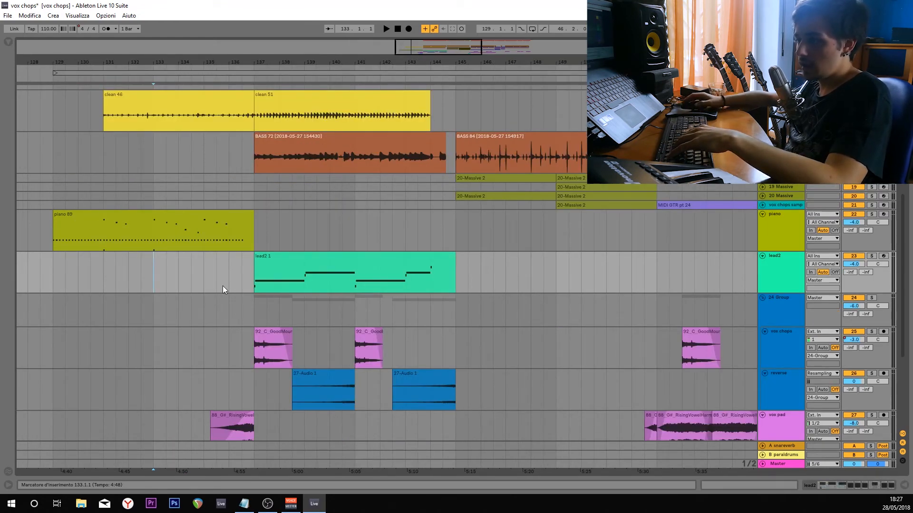
# Solo the lead2 track, play its clip from bar 137 and stop playback.
pyautogui.click(229, 273)
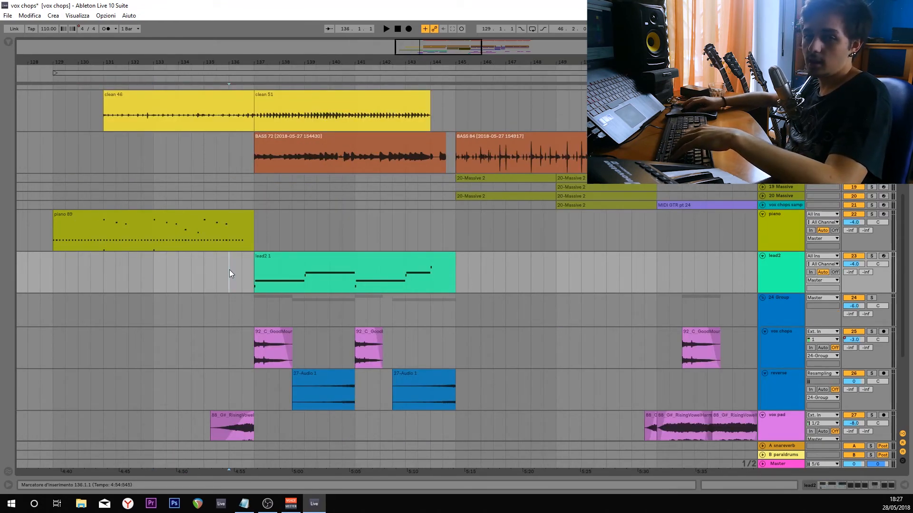
pyautogui.click(253, 275)
pyautogui.press('space')
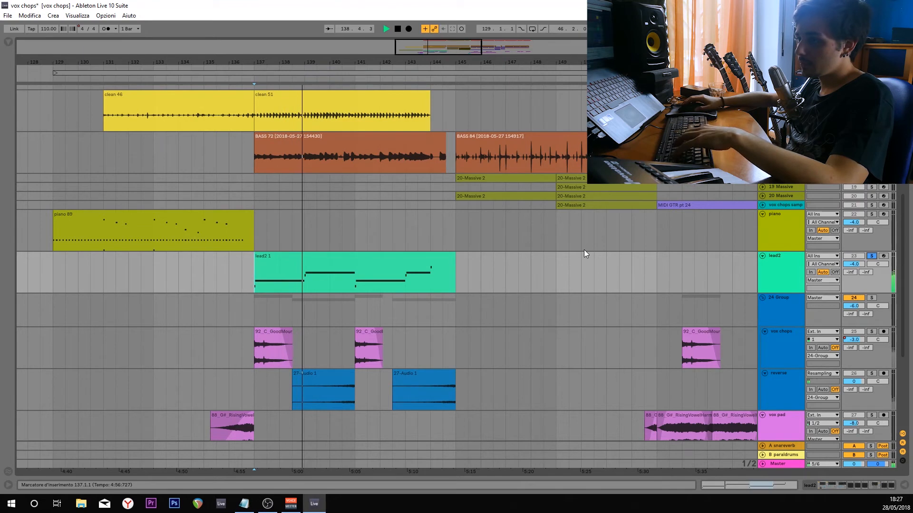
pyautogui.click(555, 267)
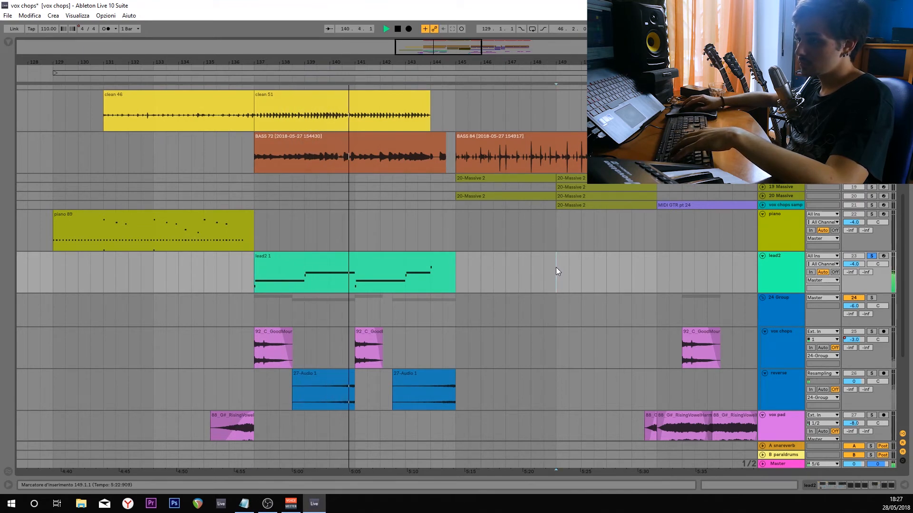
pyautogui.click(777, 257)
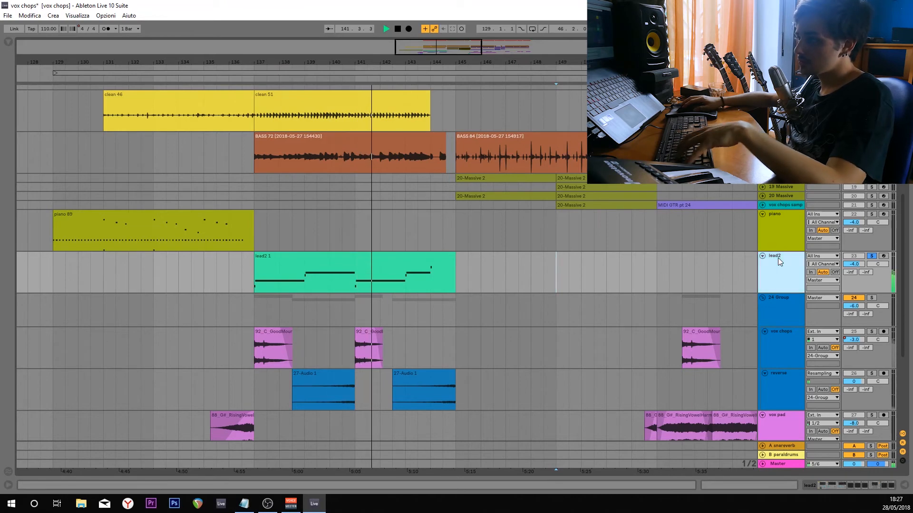
pyautogui.press('space')
# Show the lead2 devices and turn off FabFilter Pro-Q 2, Decapitator, ValhallaVintage, Glue Compressor and the active Tremolator.
pyautogui.hotkey('shift', 'Tab')
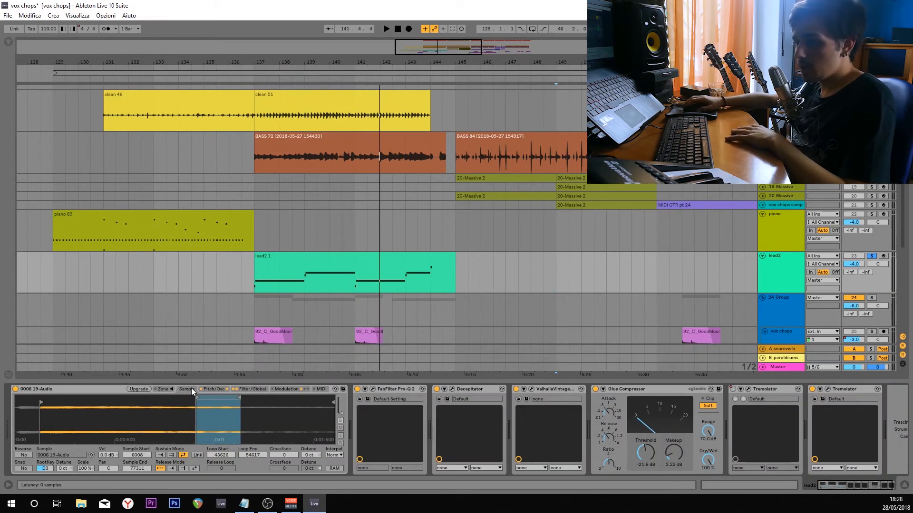
pyautogui.click(87, 389)
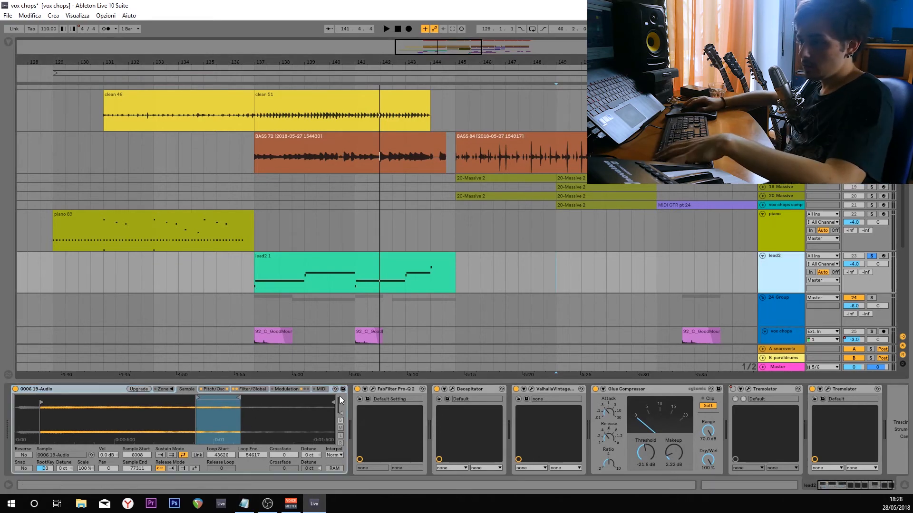
pyautogui.click(357, 389)
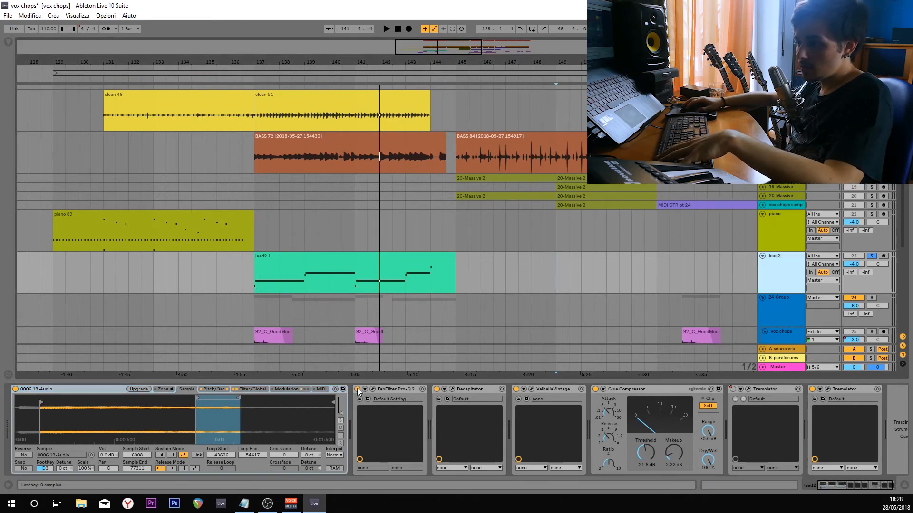
pyautogui.click(515, 389)
pyautogui.click(595, 389)
# Set the sample start of the lead2 sampler to 0 and play the dry sound from bar 137.
pyautogui.press('space')
pyautogui.press('space')
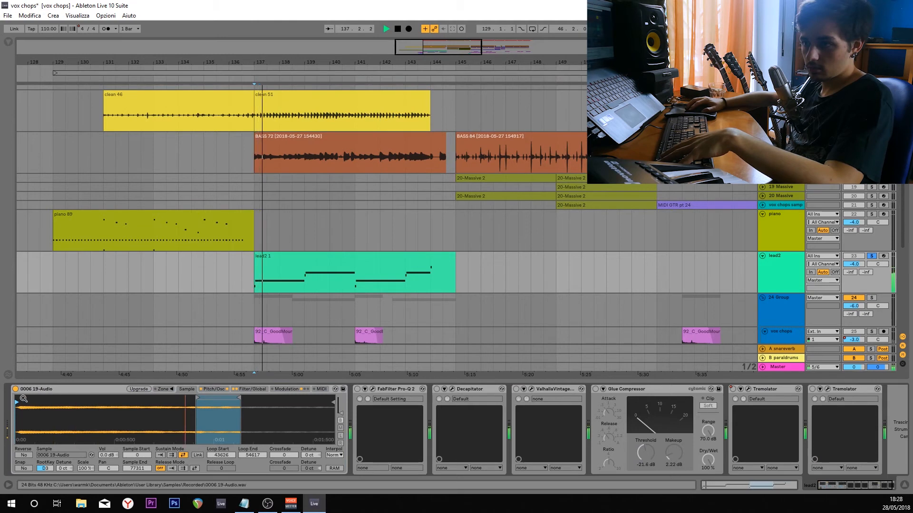
pyautogui.press('space')
pyautogui.press('space')
# Set the lead2 sampler's Glide to Off, play the clip again and return to the sample waveform.
pyautogui.press('space')
pyautogui.click(219, 389)
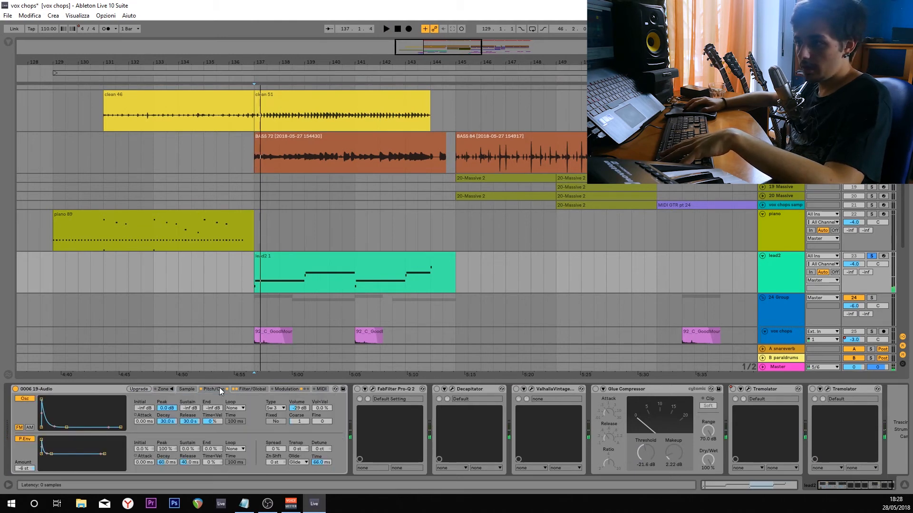
pyautogui.press('space')
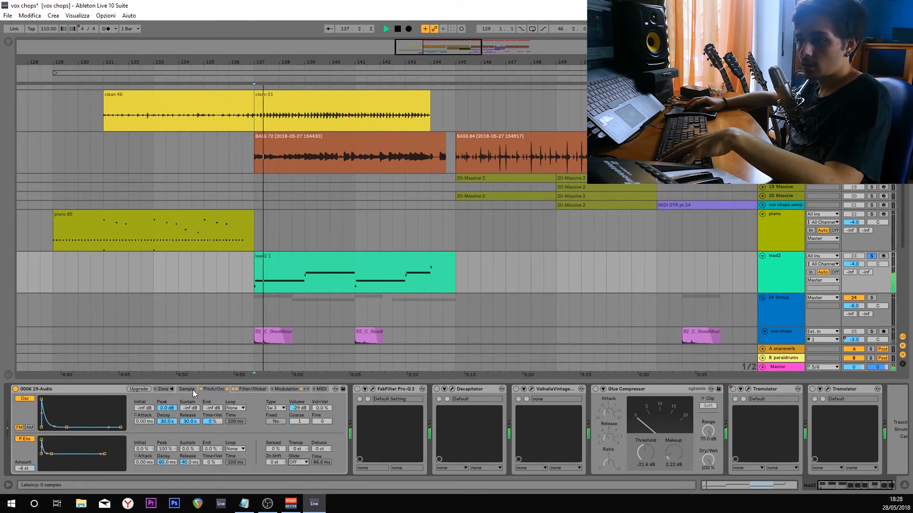
pyautogui.click(186, 389)
pyautogui.press('space')
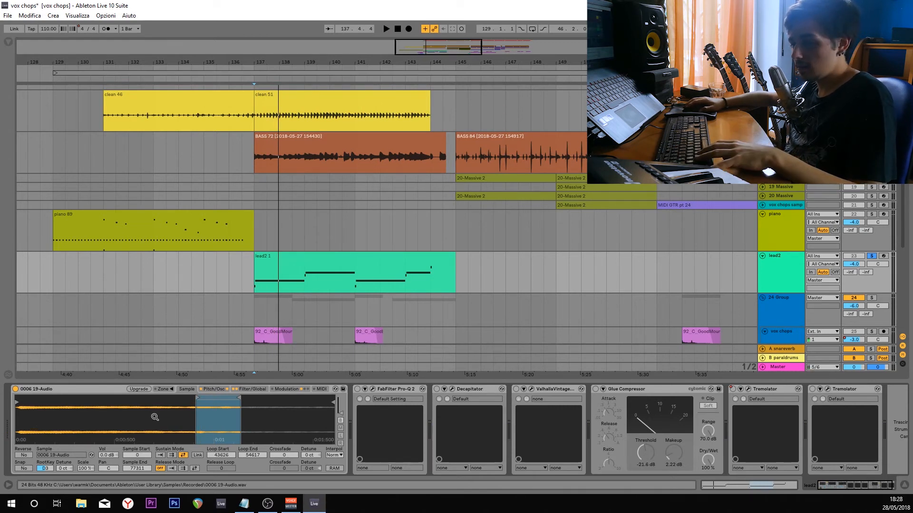
# Play the dry lead2 clip from bar 137 and again from 139.3, and stop playback.
pyautogui.press('space')
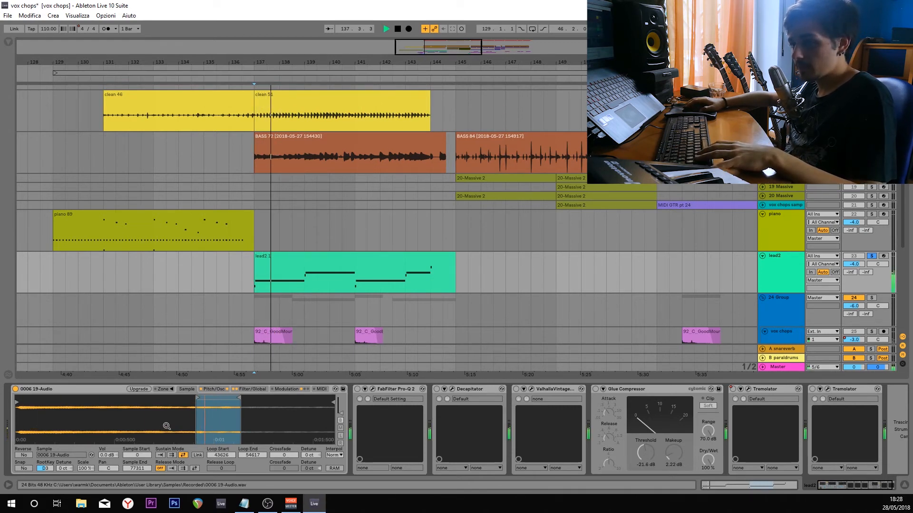
pyautogui.click(317, 285)
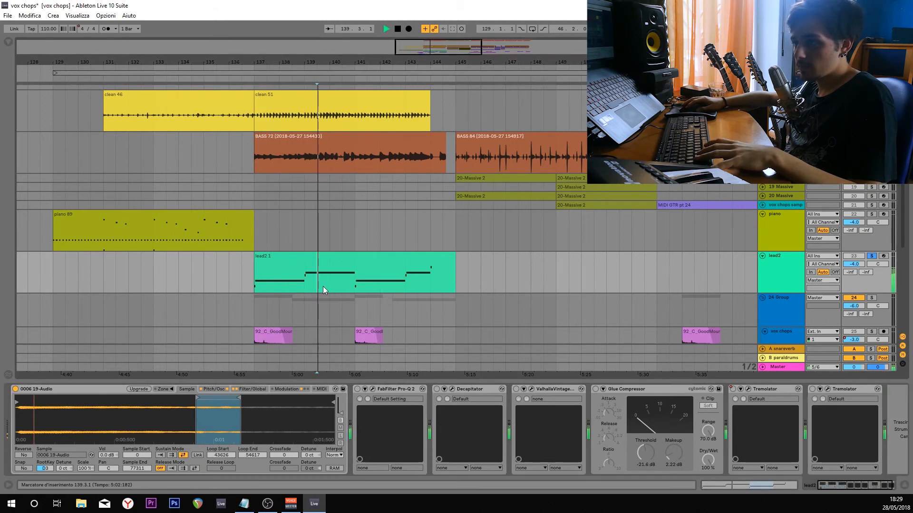
pyautogui.press('space')
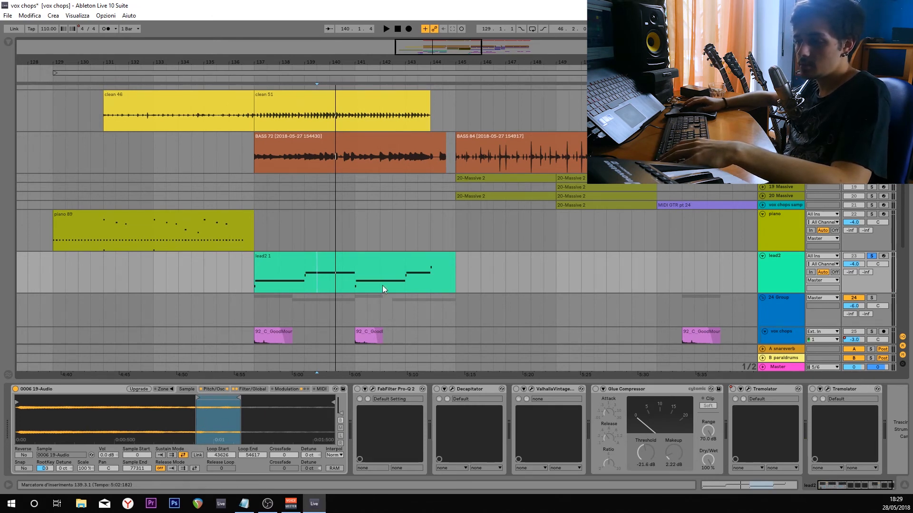
pyautogui.press('space')
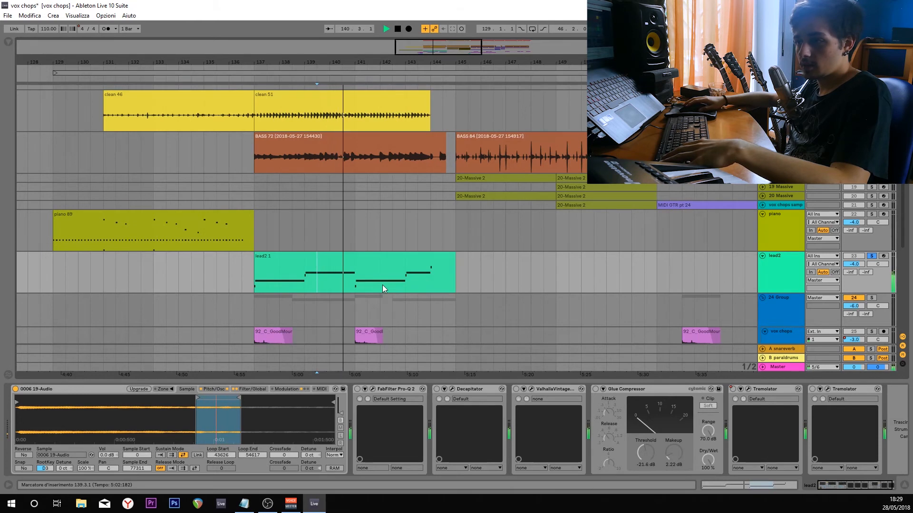
pyautogui.press('space')
# Turn the lead2 effects back on, play from bar 141 with the Tremolator window open, and close that window.
pyautogui.click(356, 278)
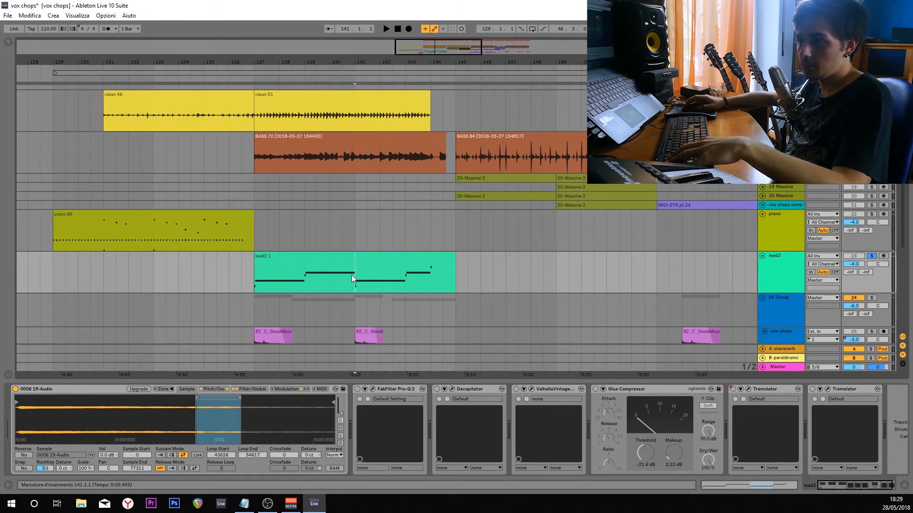
pyautogui.hotkey('ctrl', 'alt', 'p')
pyautogui.moveTo(278, 122); pyautogui.dragTo(384, 159)
pyautogui.press('space')
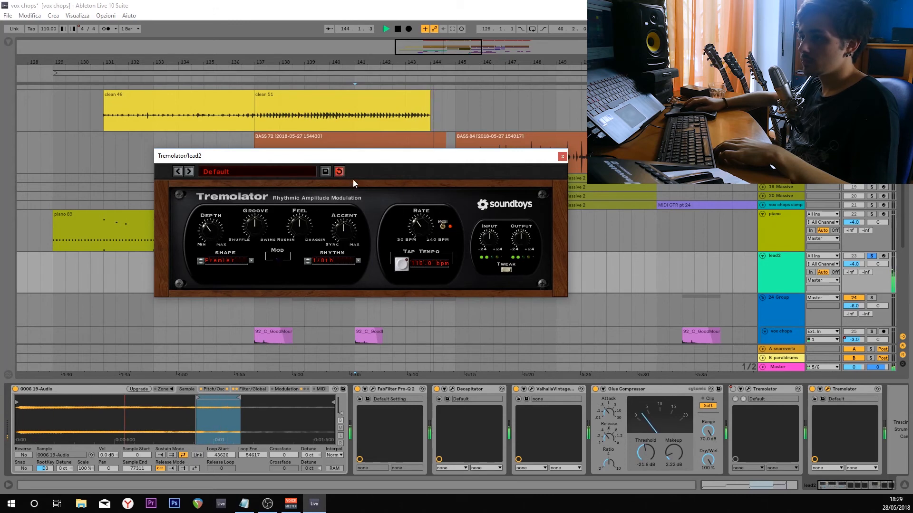
pyautogui.click(563, 157)
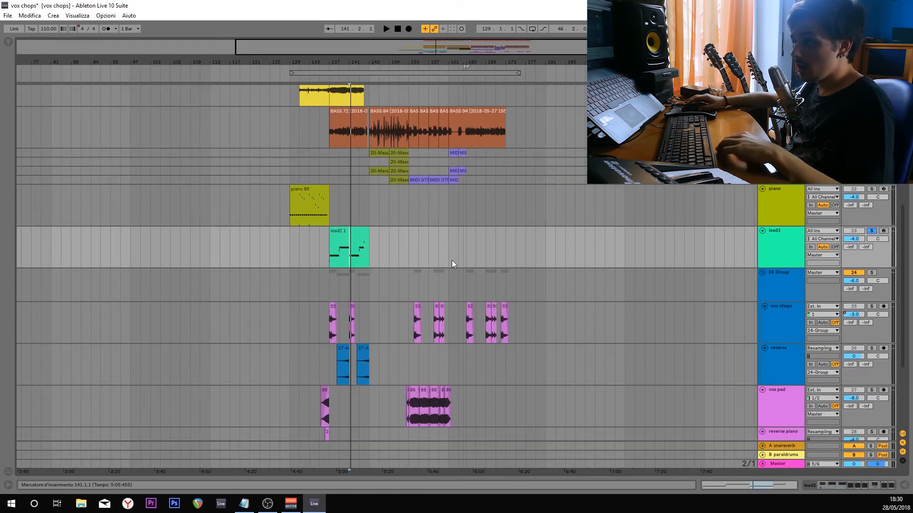
# Set the insert marker to bar 145 and unfold the Marimba, both Massive and vox chops sample tracks.
pyautogui.scroll(-3, 451, 260)
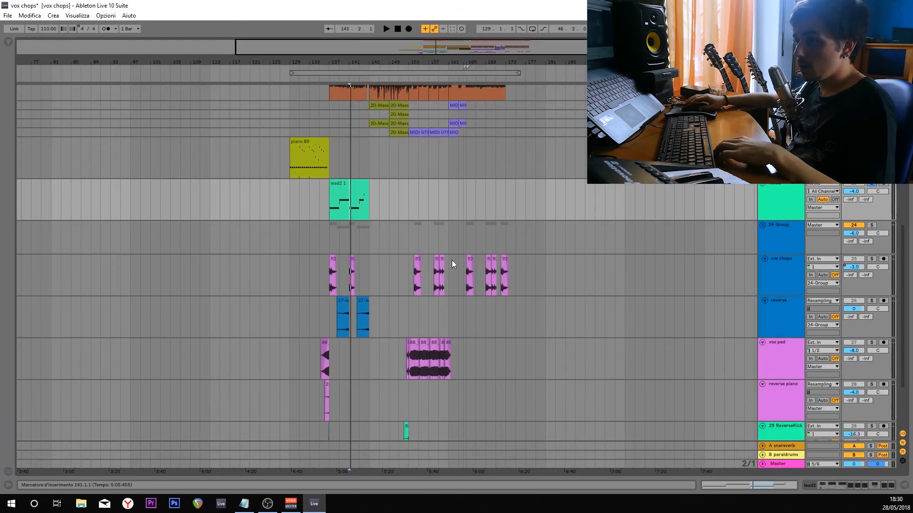
pyautogui.keyDown('ctrl'); pyautogui.scroll(3, 397, 377); pyautogui.keyUp('ctrl')
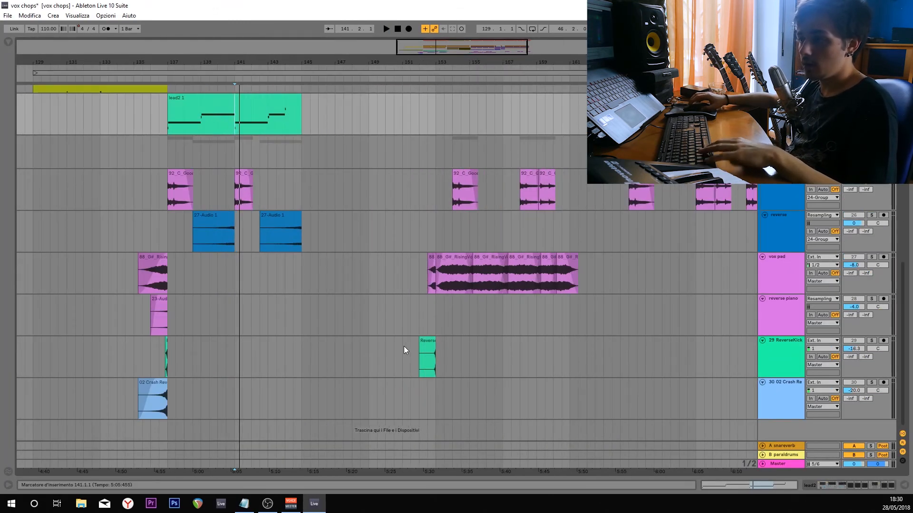
pyautogui.scroll(2, 359, 352)
pyautogui.scroll(4, 359, 352)
pyautogui.click(325, 284)
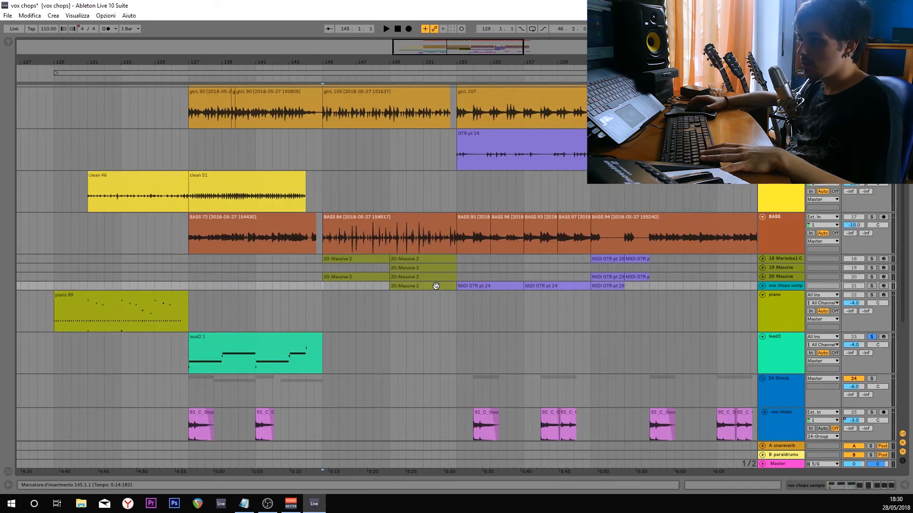
pyautogui.keyDown('alt'); pyautogui.click(762, 285); pyautogui.keyUp('alt')
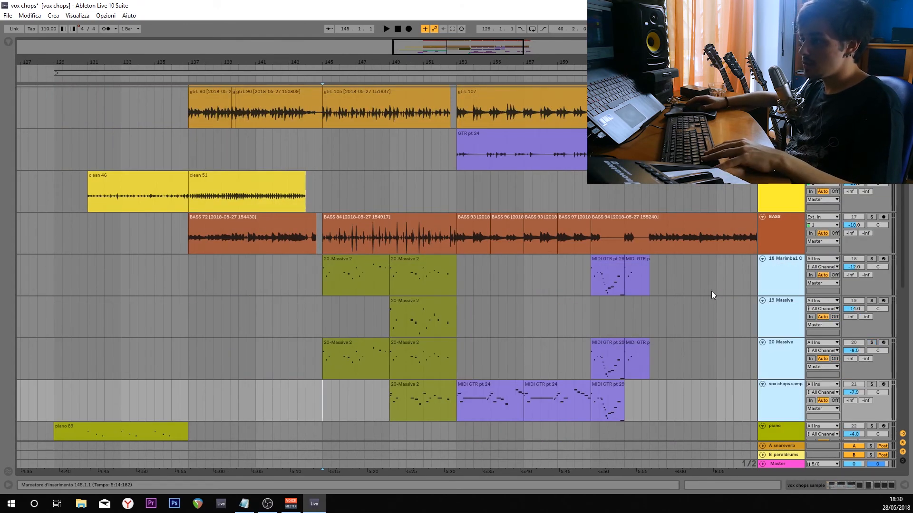
# Solo the 20 Massive track, play it from bar 145 and stop playback.
pyautogui.click(331, 369)
pyautogui.click(869, 343)
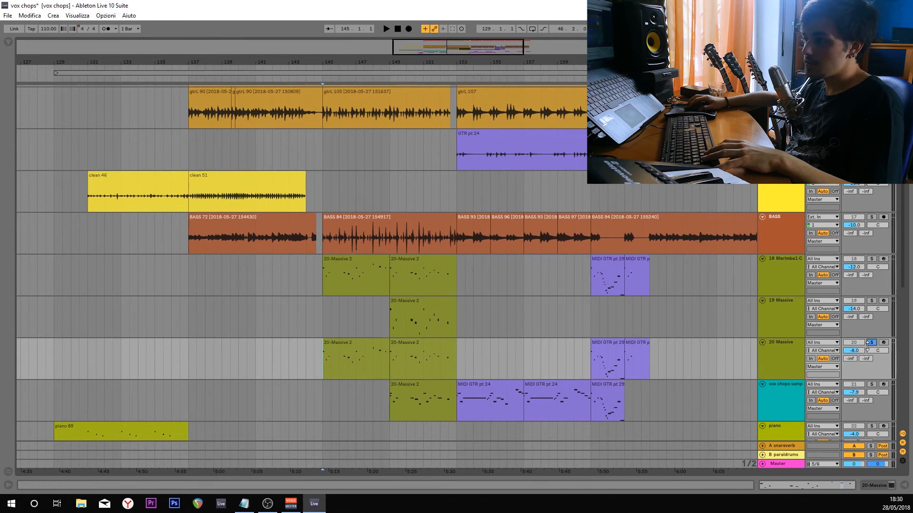
pyautogui.press('space')
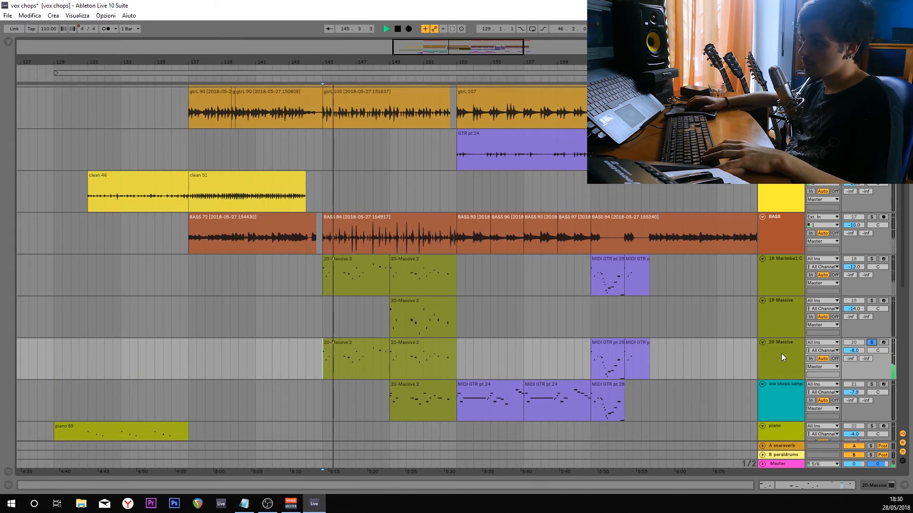
pyautogui.press('space')
# Solo the Marimba track, show its device chain and play its clip from bar 145.
pyautogui.click(786, 259)
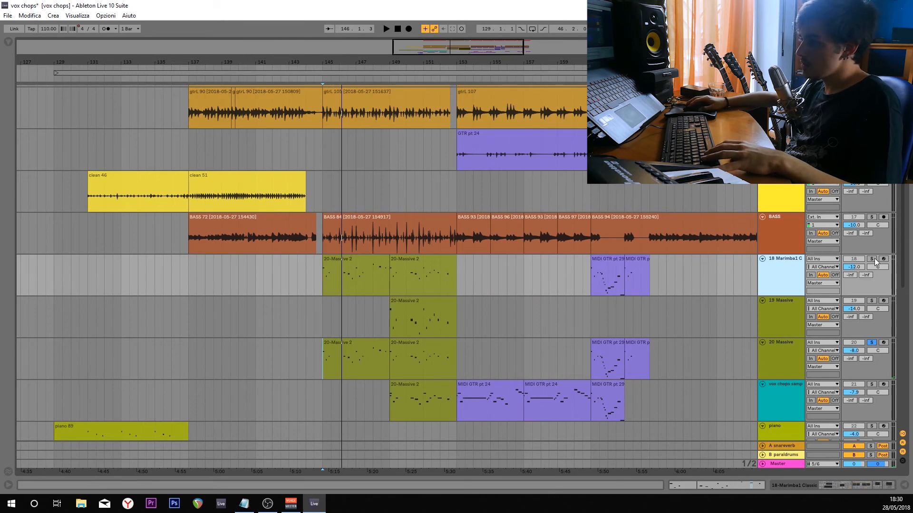
pyautogui.click(873, 259)
pyautogui.click(828, 485)
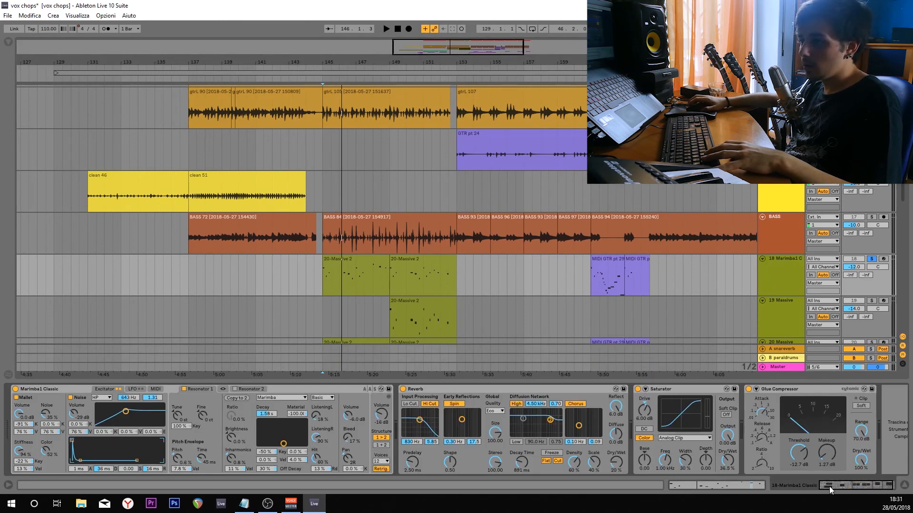
pyautogui.press('space')
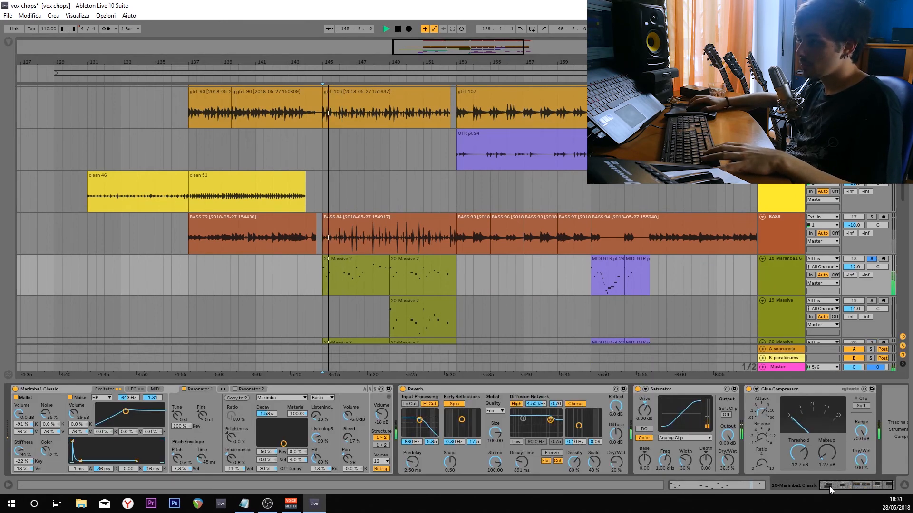
pyautogui.scroll(-4, 483, 289)
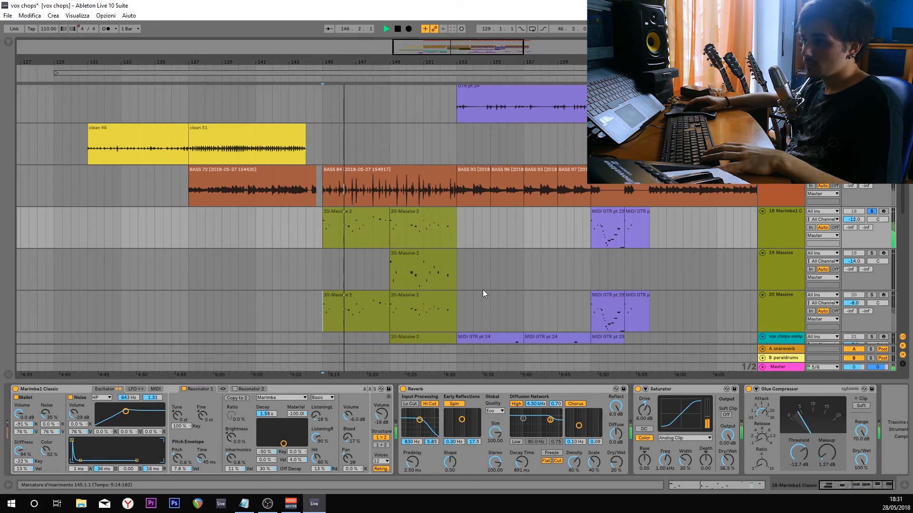
pyautogui.scroll(-1, 483, 290)
# Solo the vox chops sample track, show its sampler's waveform, play it from bar 149, then stop and unsolo it.
pyautogui.click(389, 283)
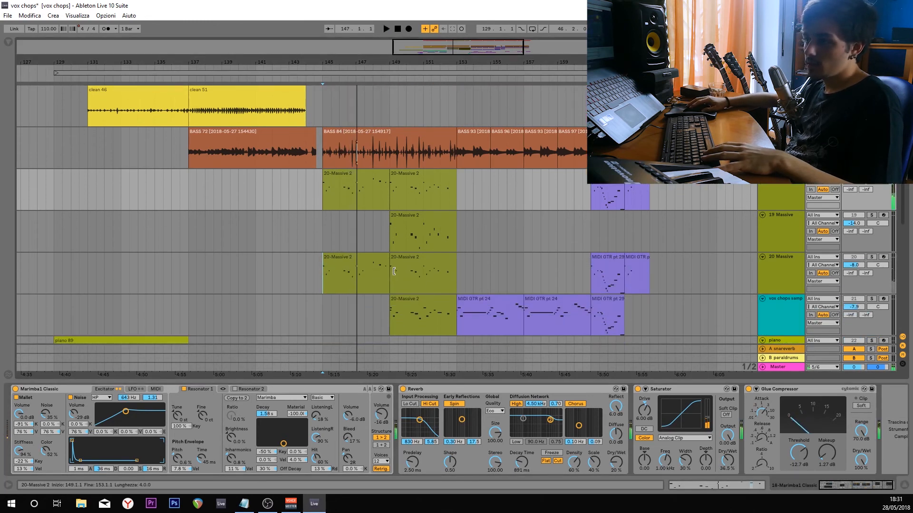
pyautogui.press('space')
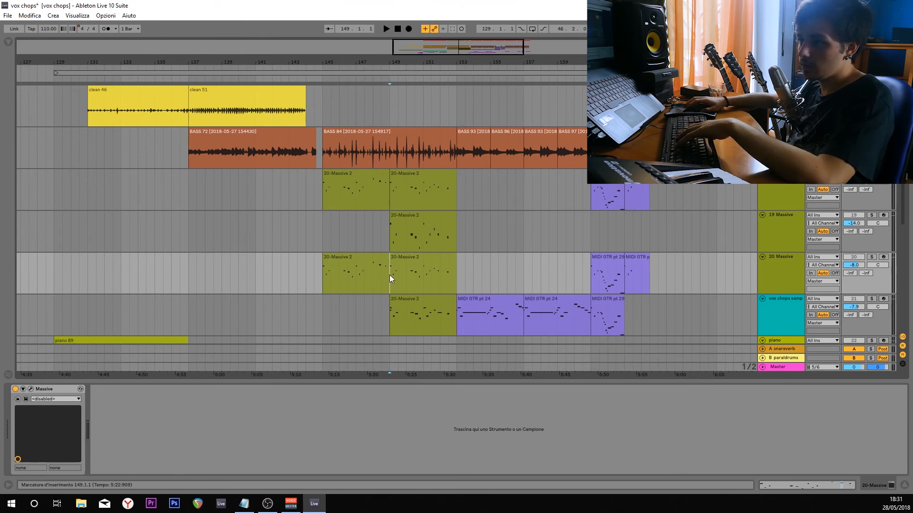
pyautogui.hotkey('ctrl', 'Left')
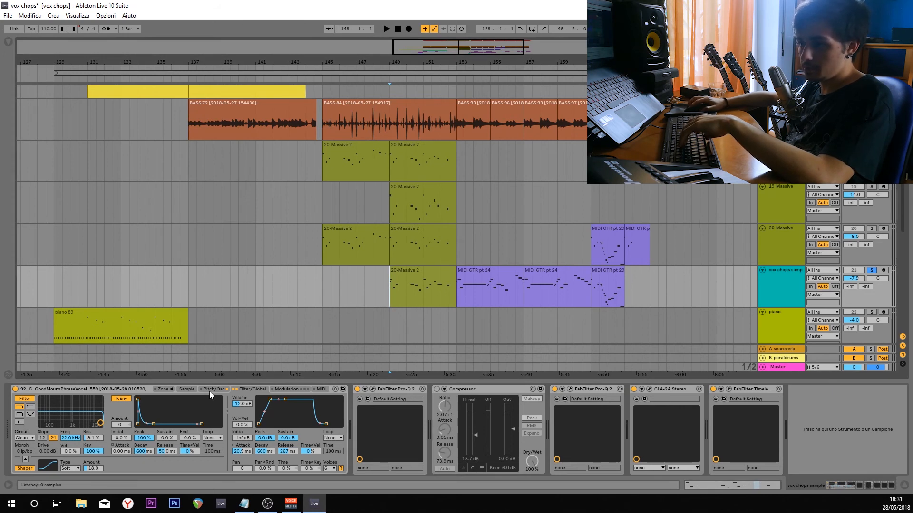
pyautogui.click(186, 389)
pyautogui.press('space')
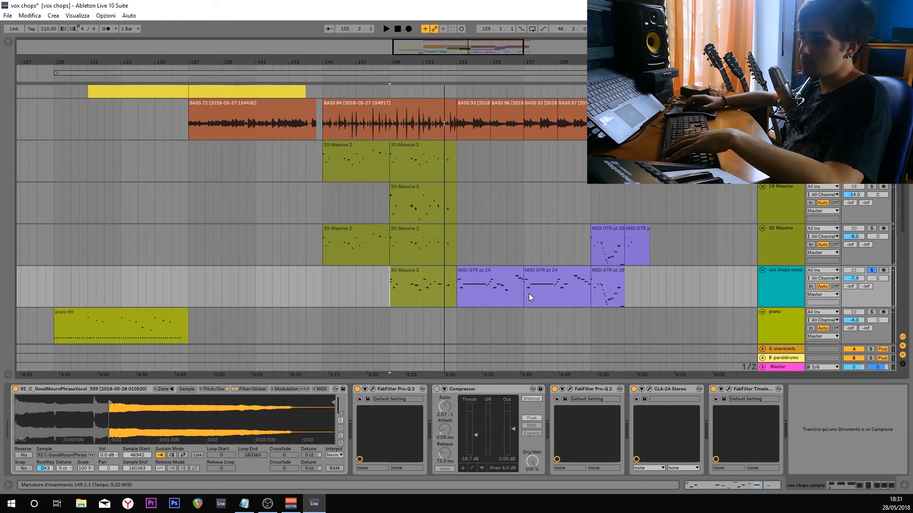
pyautogui.press('s')
# Solo the GTR pt track, play its clip from bar 153, then stop playback and unsolo the track.
pyautogui.scroll(1, 688, 235)
pyautogui.scroll(-3, 678, 226)
pyautogui.moveTo(674, 214); pyautogui.dragTo(567, 261)
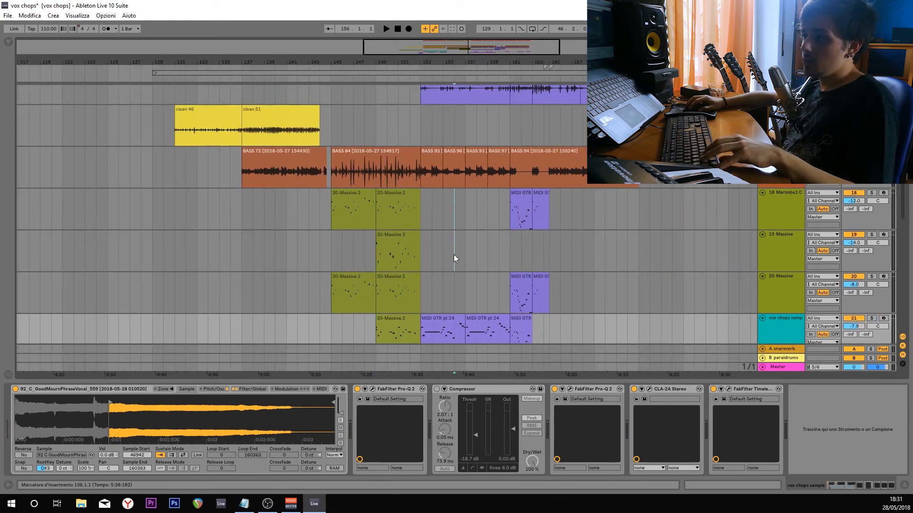
pyautogui.moveTo(453, 254); pyautogui.dragTo(452, 246)
pyautogui.scroll(3, 442, 243)
pyautogui.click(418, 232)
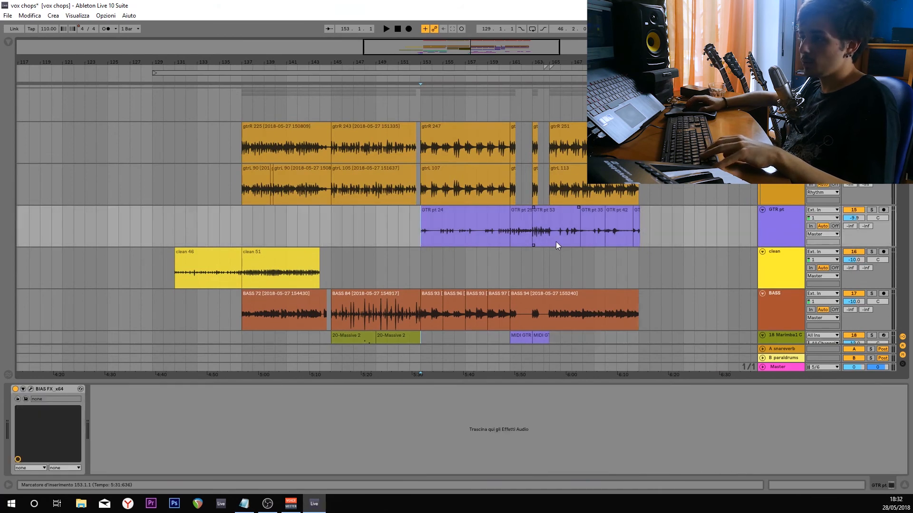
pyautogui.scroll(1, 559, 242)
pyautogui.scroll(2, 561, 243)
pyautogui.scroll(-1, 434, 268)
pyautogui.scroll(-2, 433, 267)
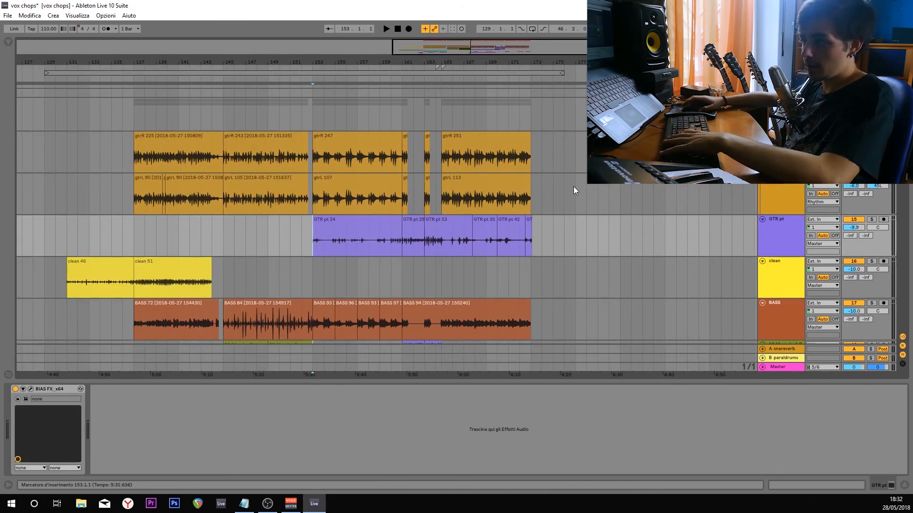
pyautogui.press('space')
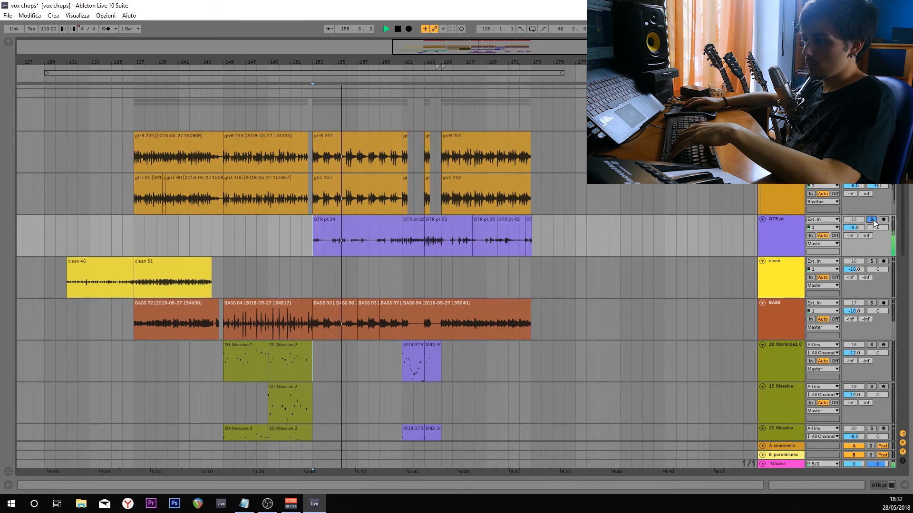
pyautogui.press('space')
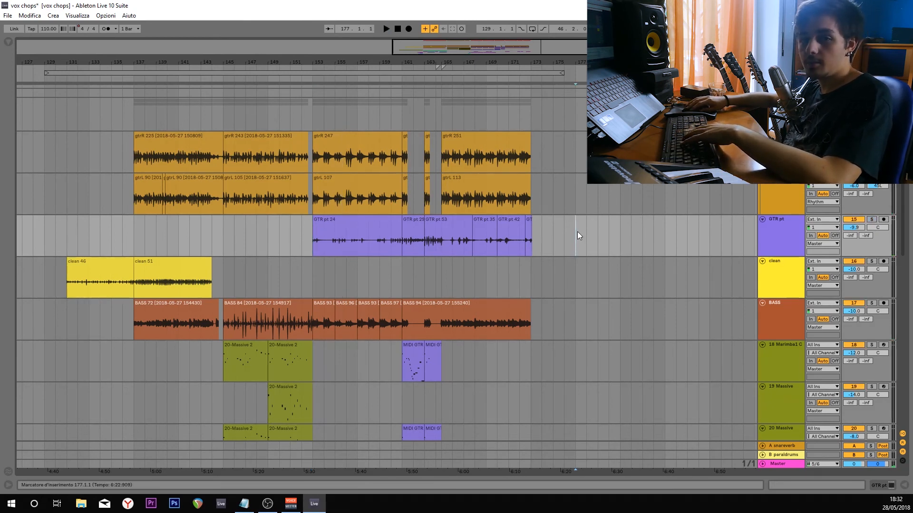
# Solo the drums and play them from bar 137, then stop, unsolo and place the insert marker at bar 177.
pyautogui.scroll(4, 577, 232)
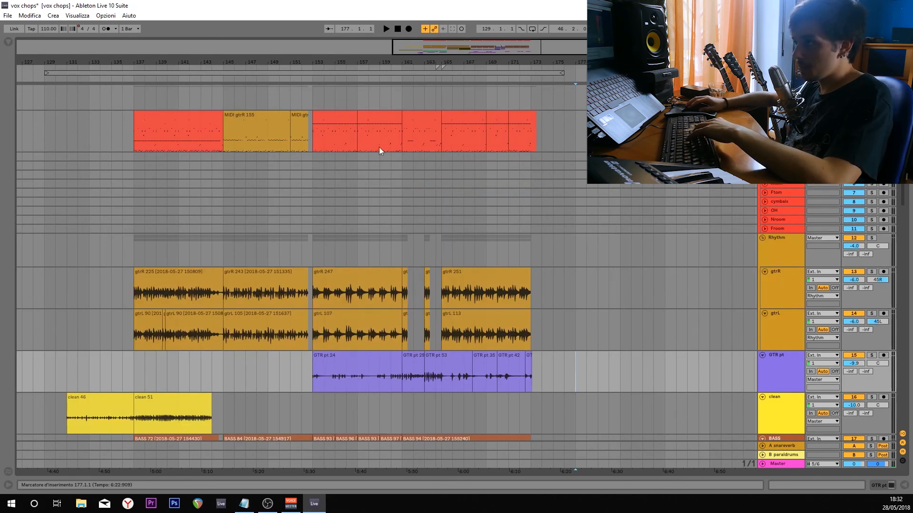
pyautogui.click(135, 140)
pyautogui.press('space')
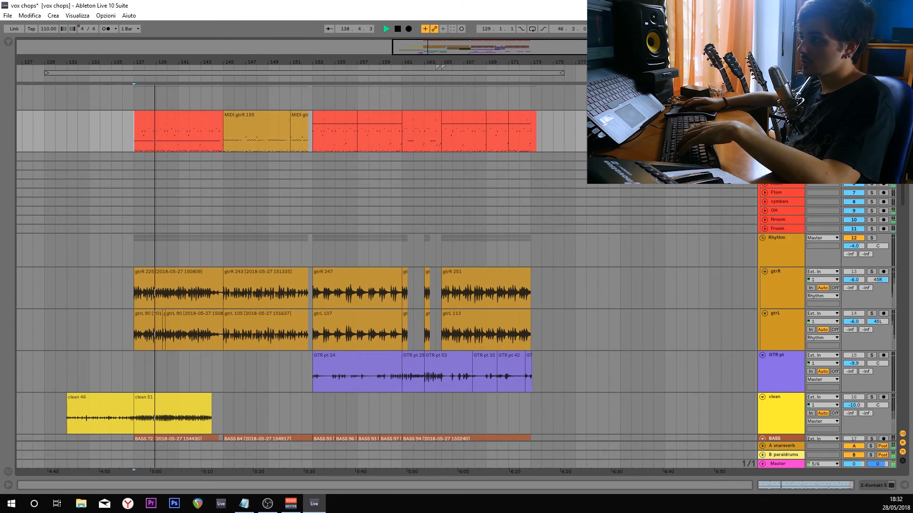
pyautogui.press('space')
pyautogui.scroll(-4, 573, 273)
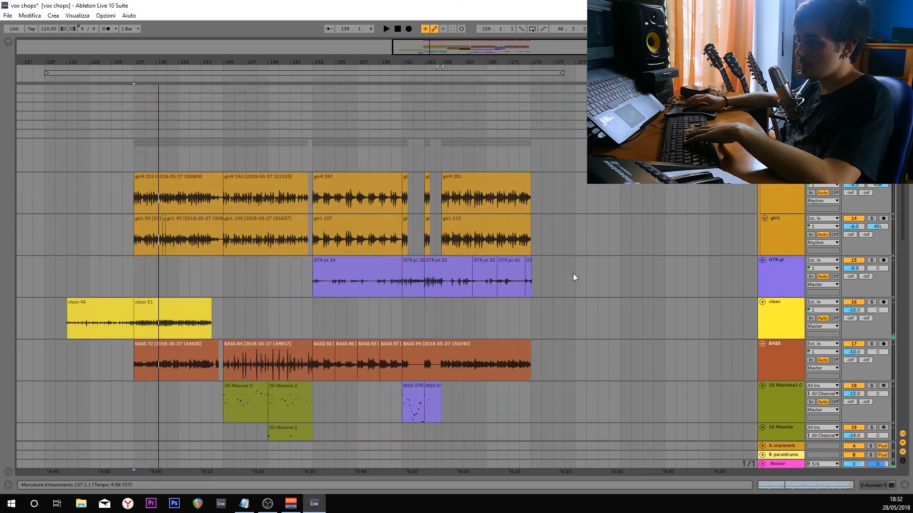
pyautogui.scroll(-8, 573, 274)
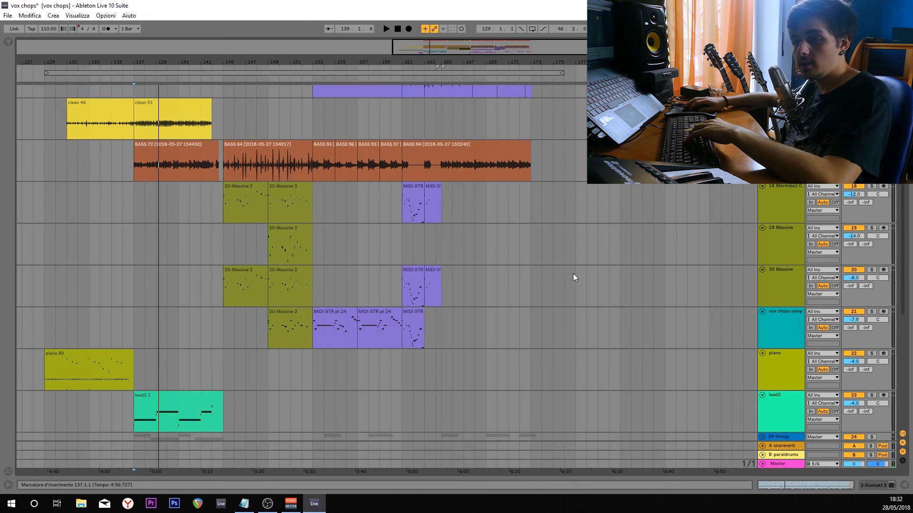
pyautogui.click(575, 271)
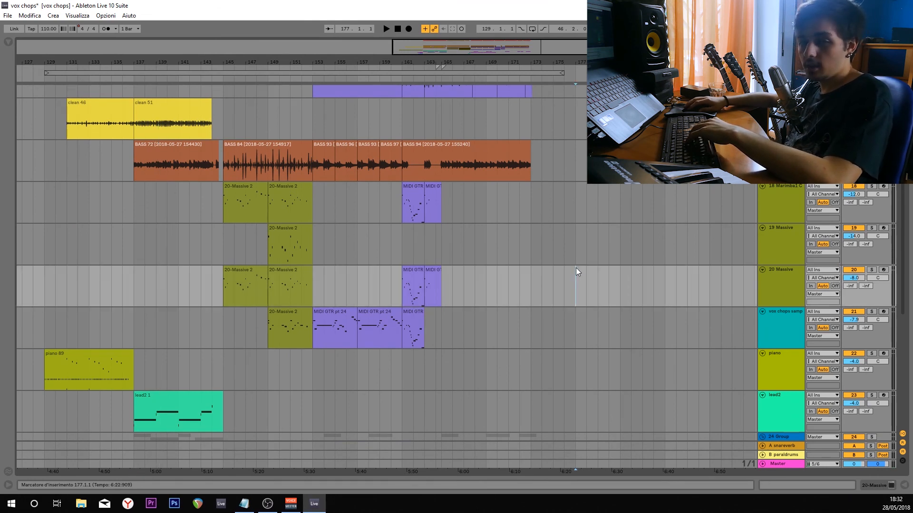